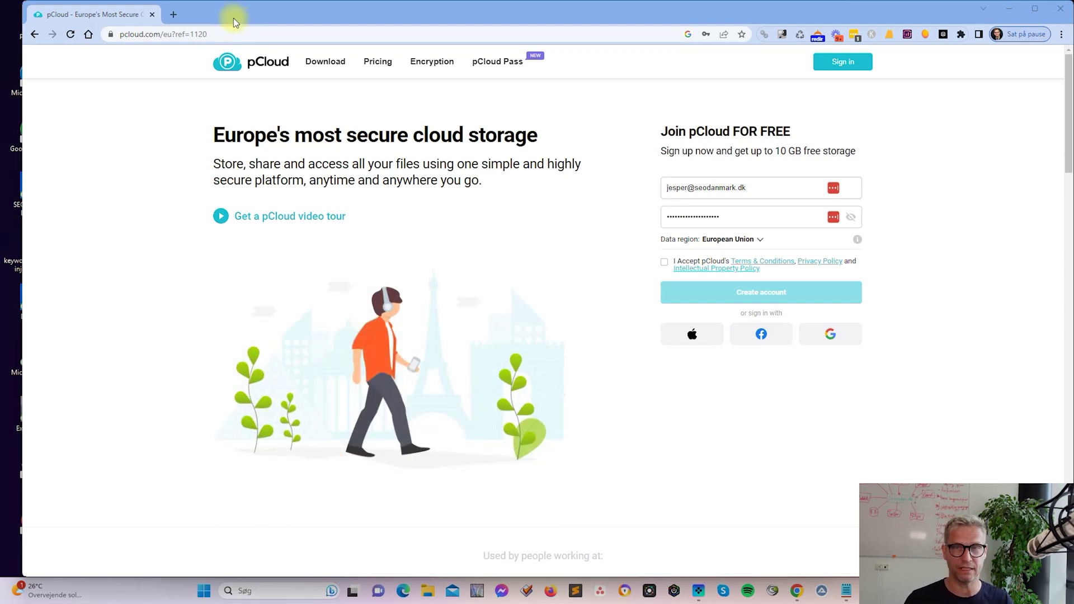
Go to Google, search for pcloud and open pCloud's official site from the results
left_click(196, 34)
type("goog")
key("Return")
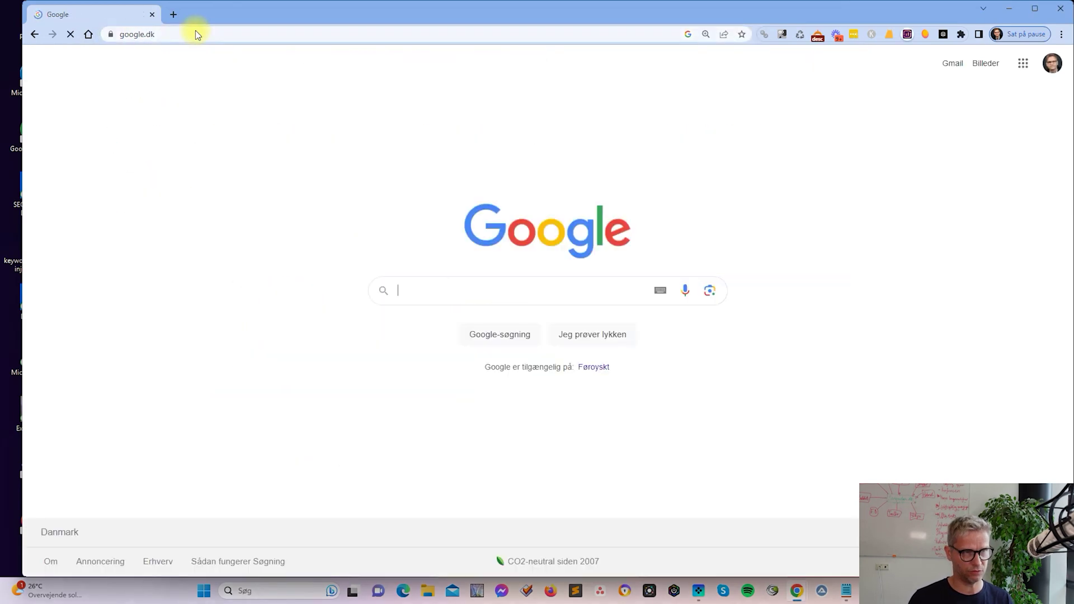
type("pcloud")
key("Return")
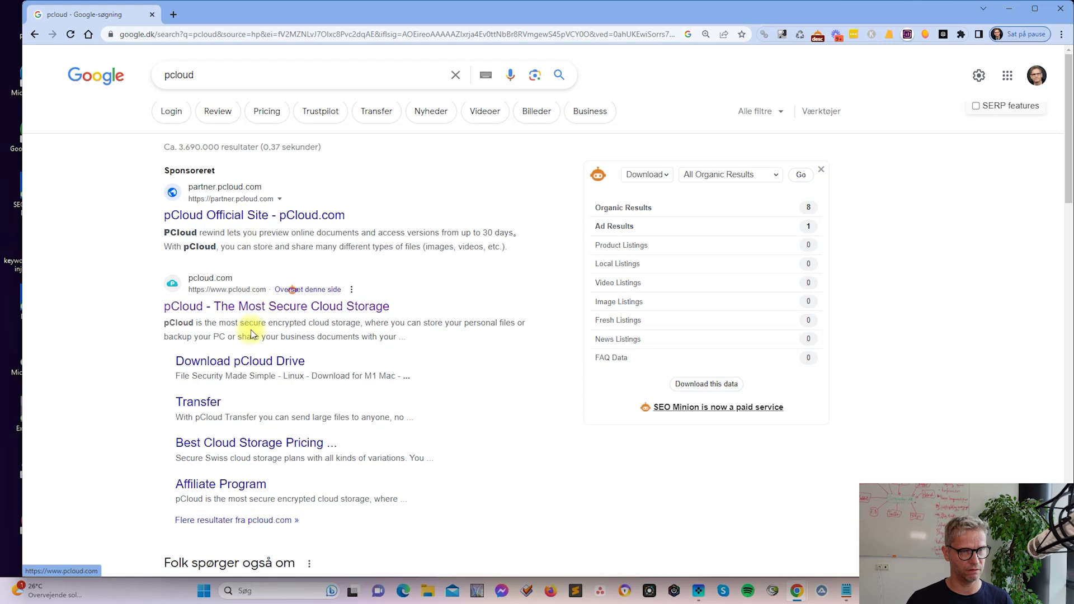
left_click(262, 215)
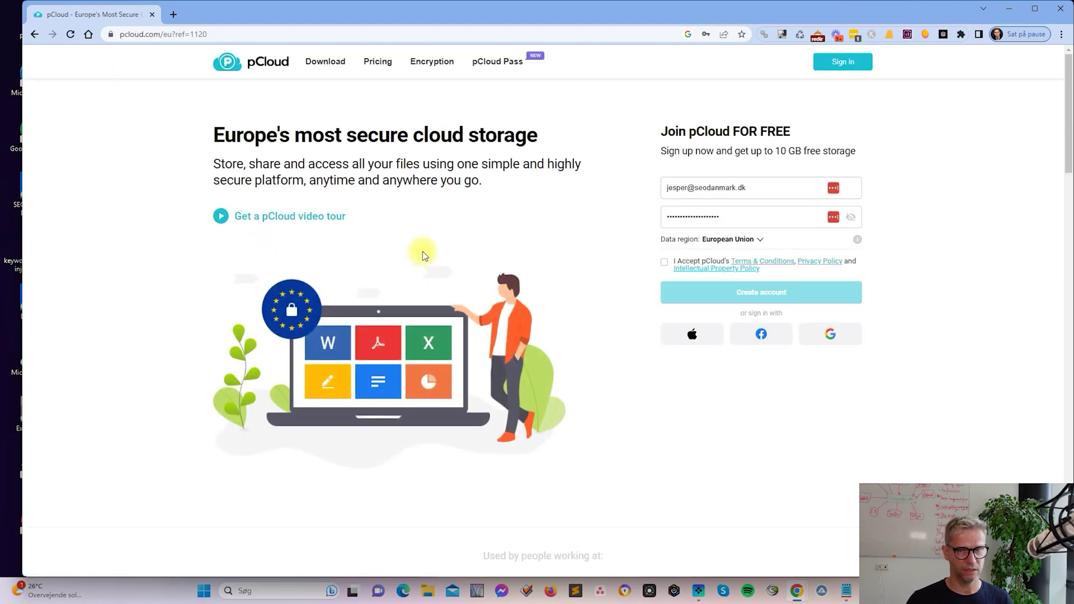
View the lifetime pricing plans, highlighting the Premium 500 GB and Premium Plus 2 TB prices
left_click(377, 62)
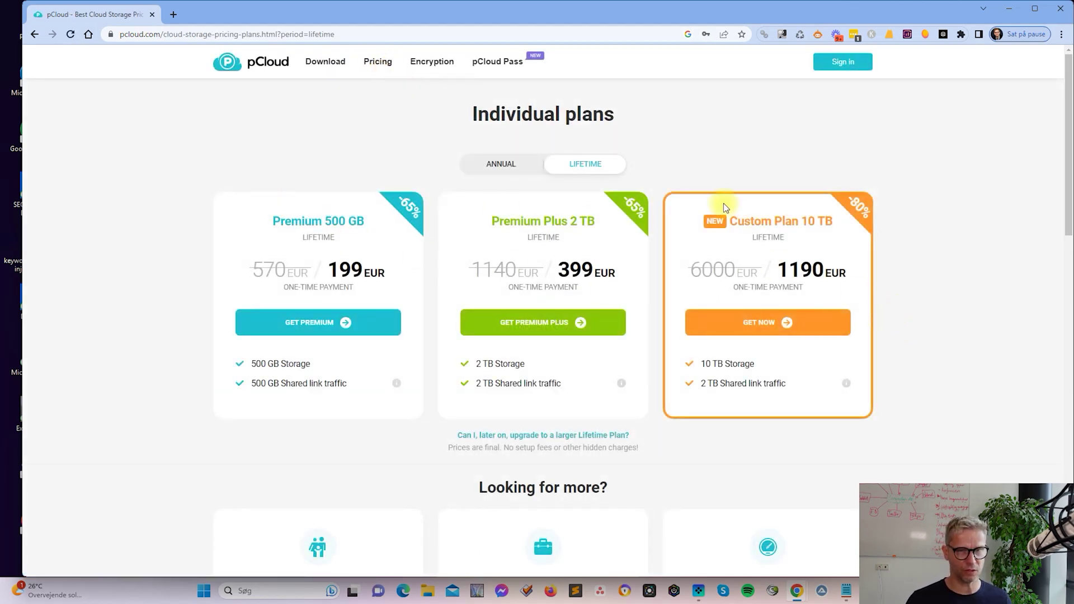
scroll(525, 214, "down", 1)
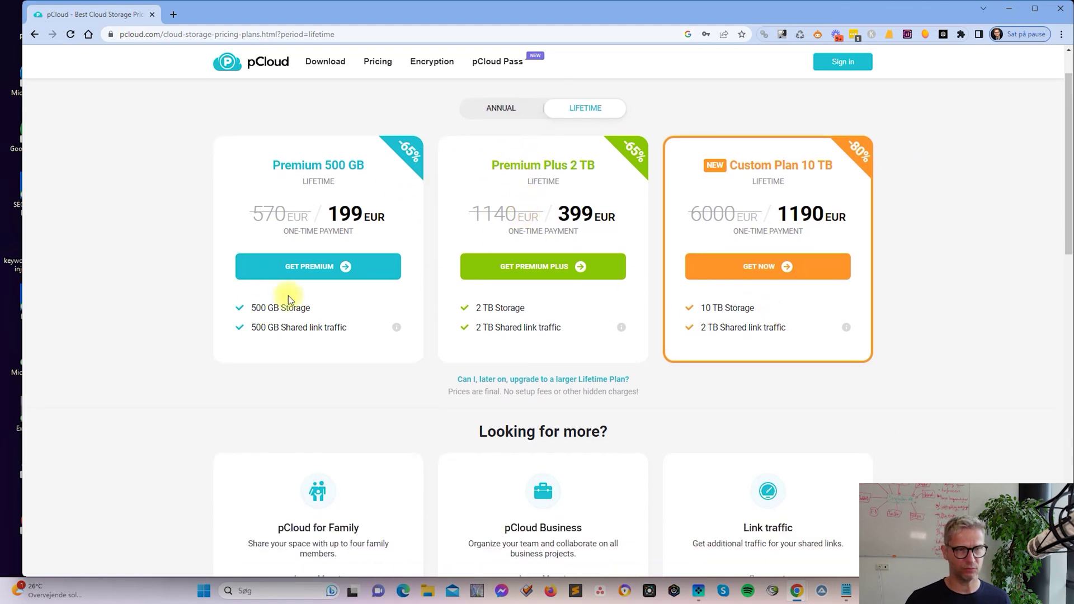
left_click_drag(242, 214, 378, 216)
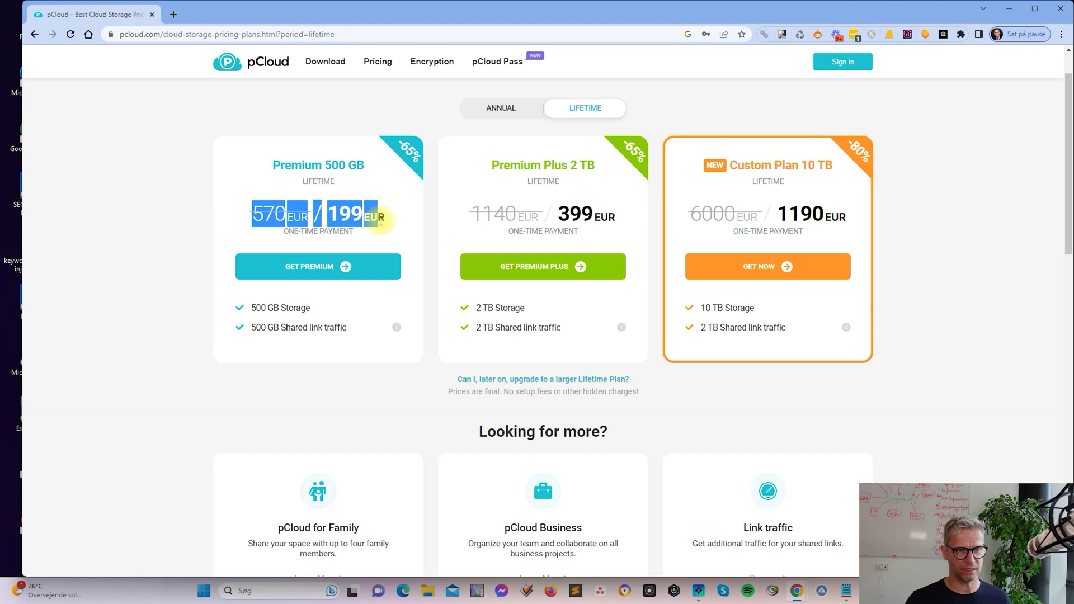
left_click_drag(468, 214, 625, 220)
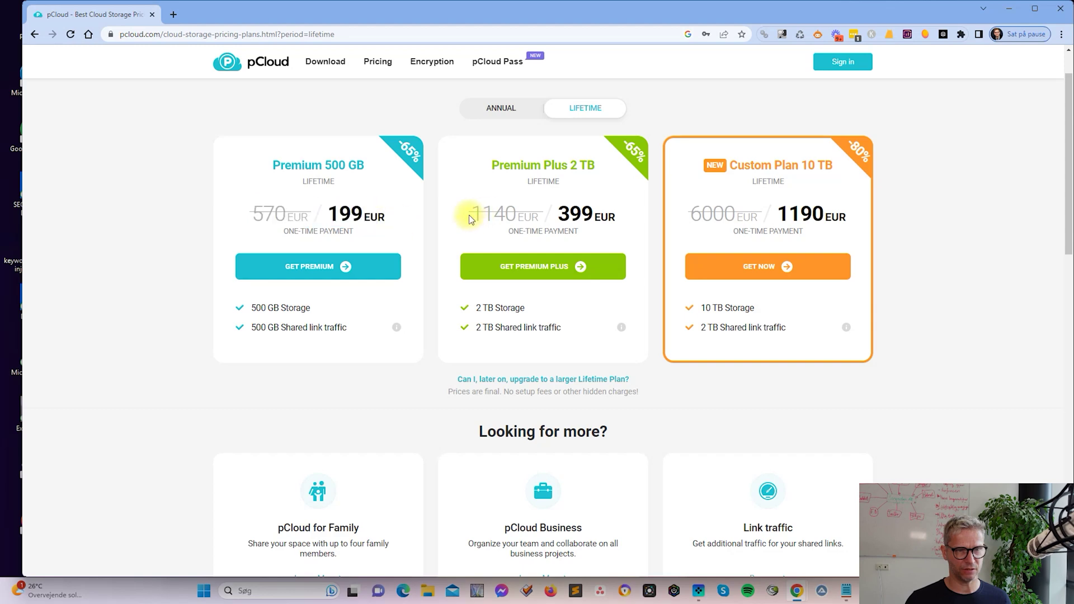
left_click(625, 223)
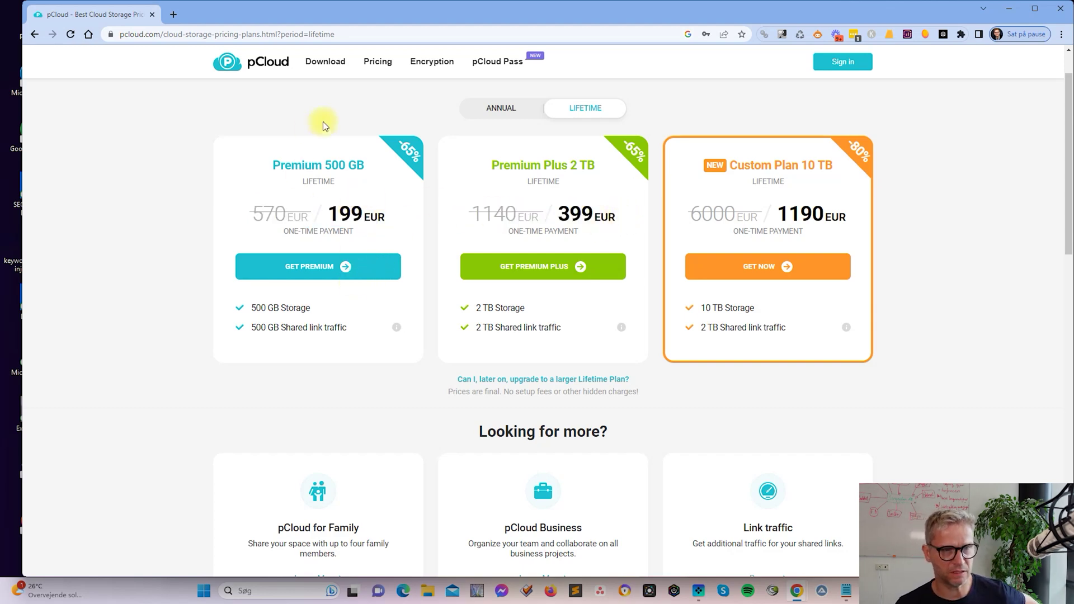
scroll(533, 199, "up", 1)
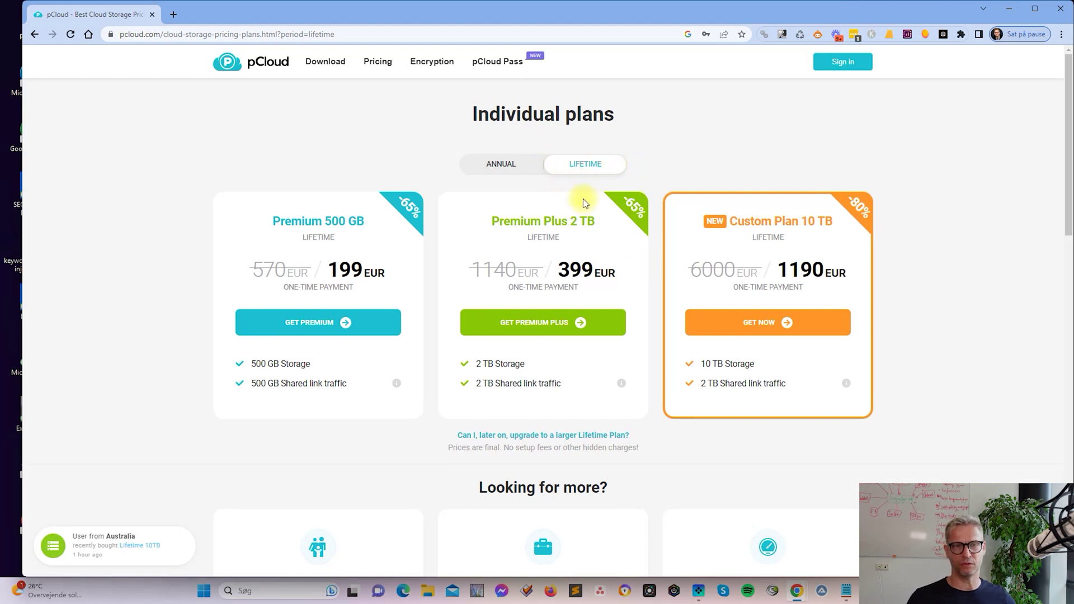
Compare the 49.99 EUR annual price with the lifetime plans, ending on Premium 199 EUR and Premium Plus 399
left_click(503, 165)
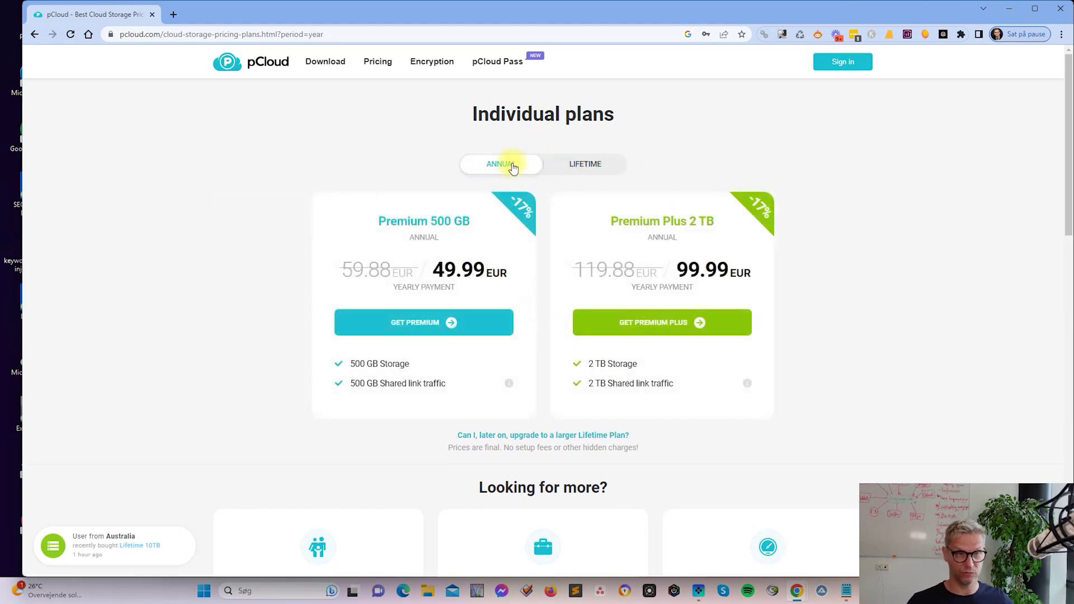
left_click_drag(507, 270, 432, 268)
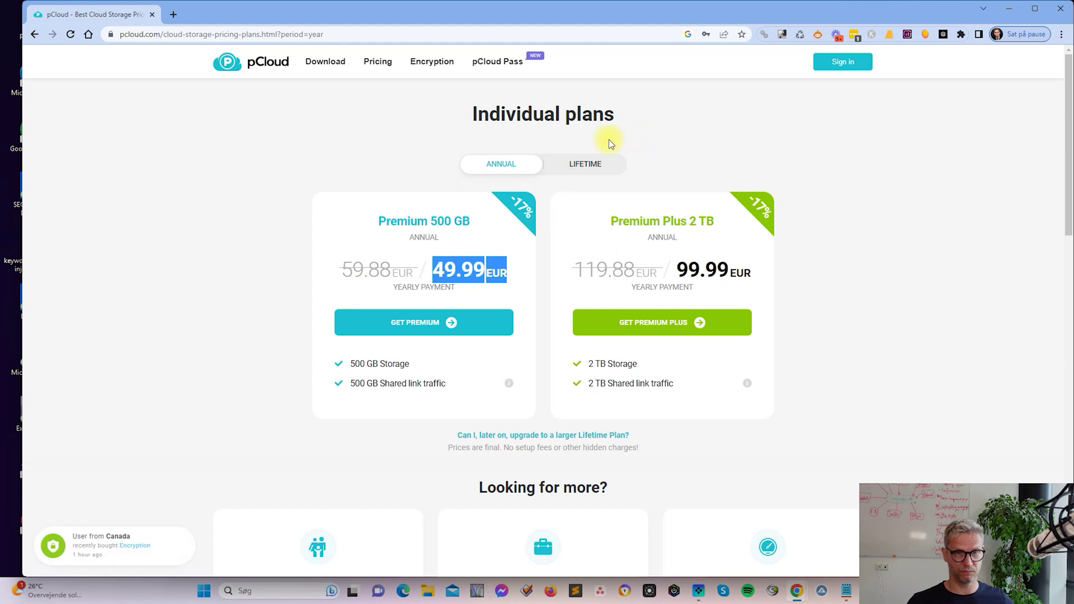
left_click(575, 164)
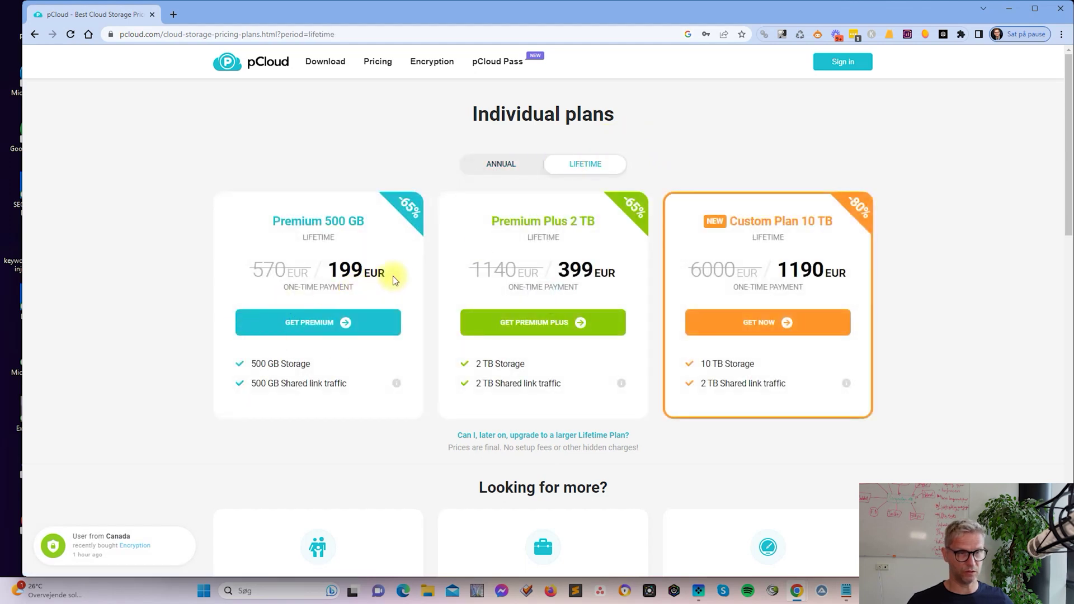
double_click(374, 273)
double_click(576, 271)
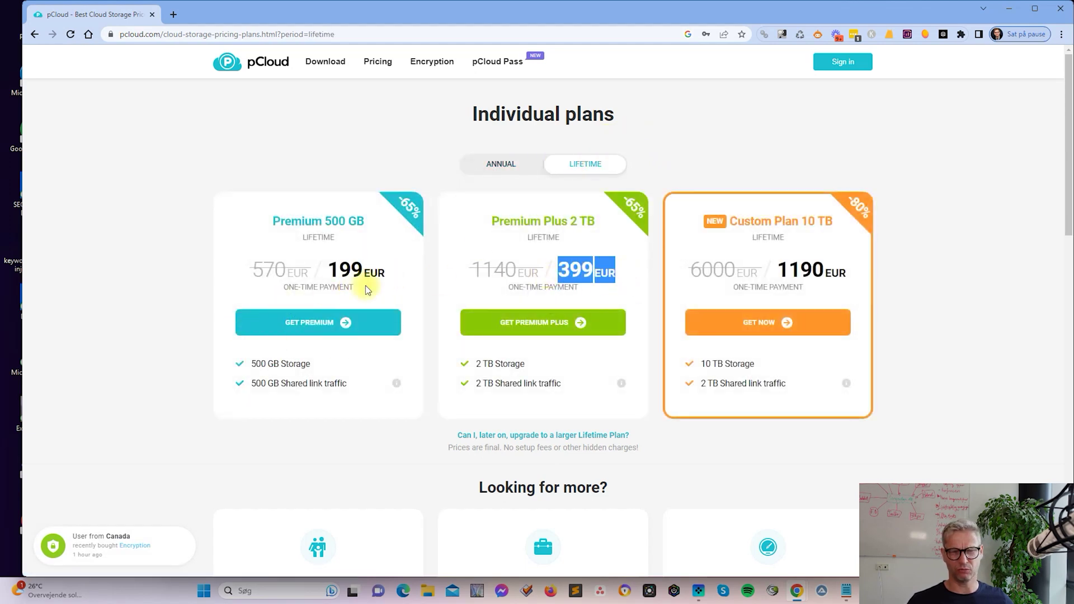
left_click_drag(384, 272, 327, 270)
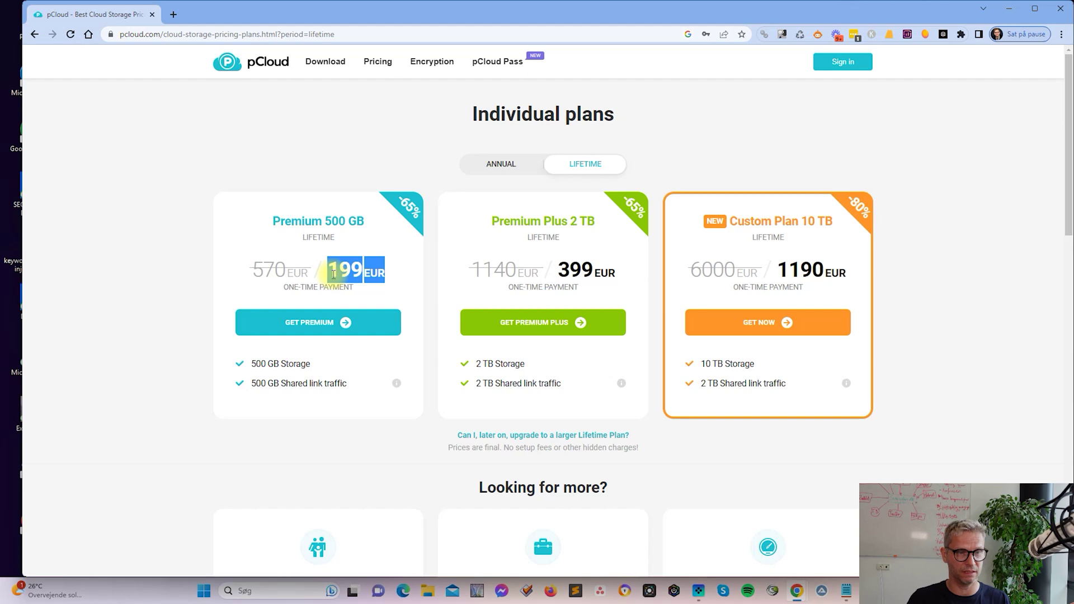
Start buying Premium 500 GB, back out, dismiss the discount offer and return to the home page
left_click(318, 323)
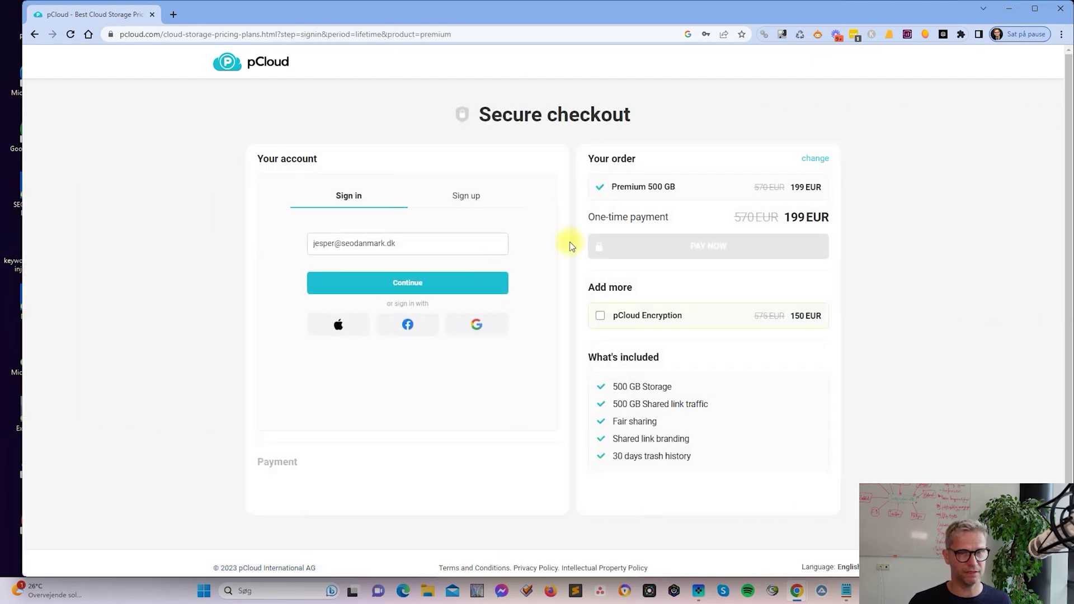
left_click(32, 36)
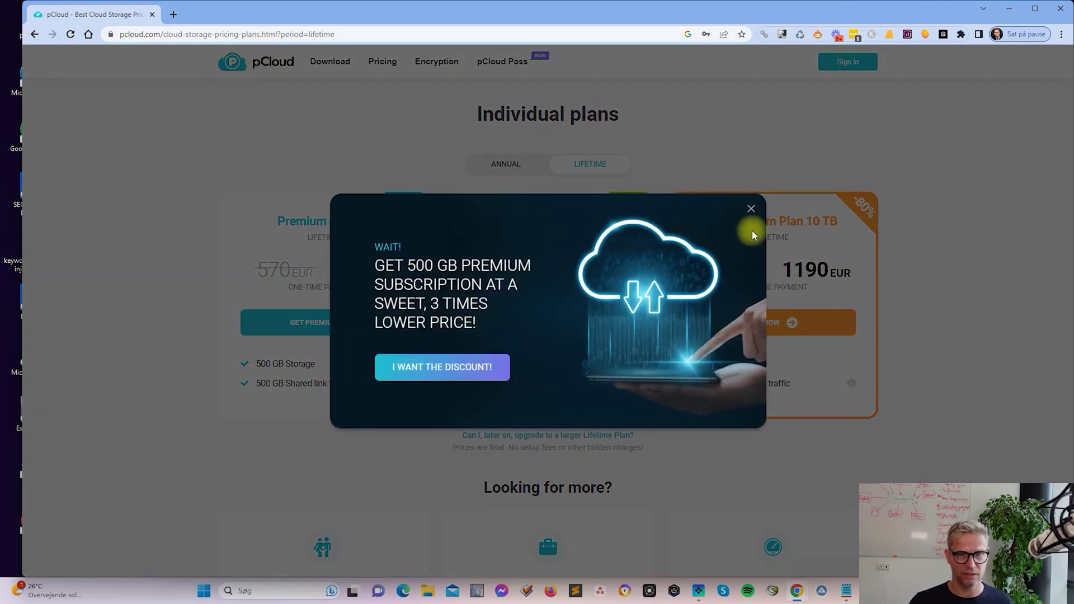
left_click(751, 209)
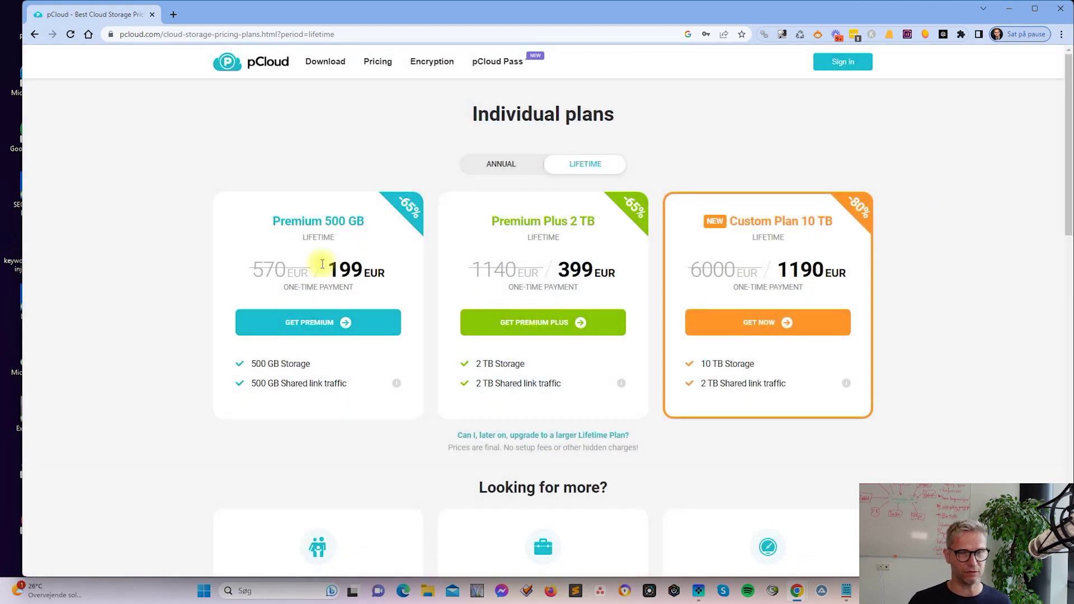
left_click(276, 63)
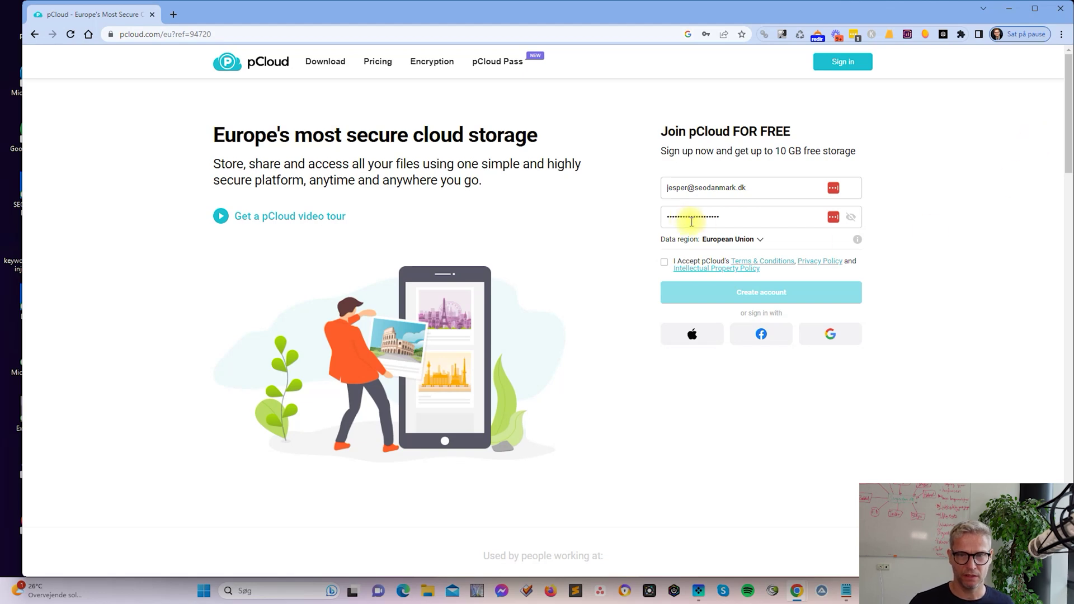
Keep European Union as the data region and sign in to the pCloud account
left_click(760, 240)
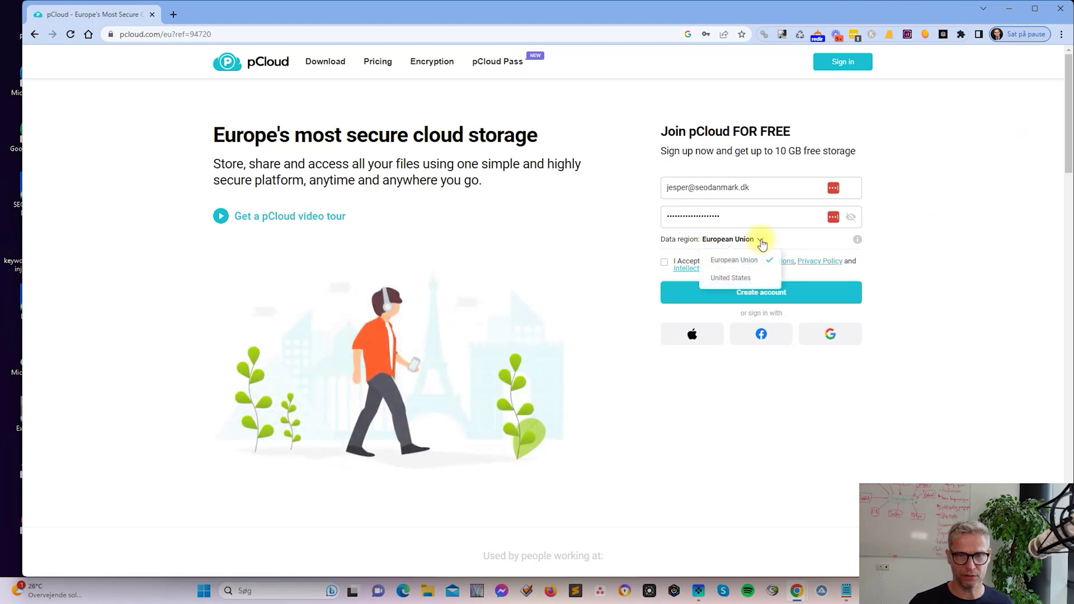
left_click(1015, 239)
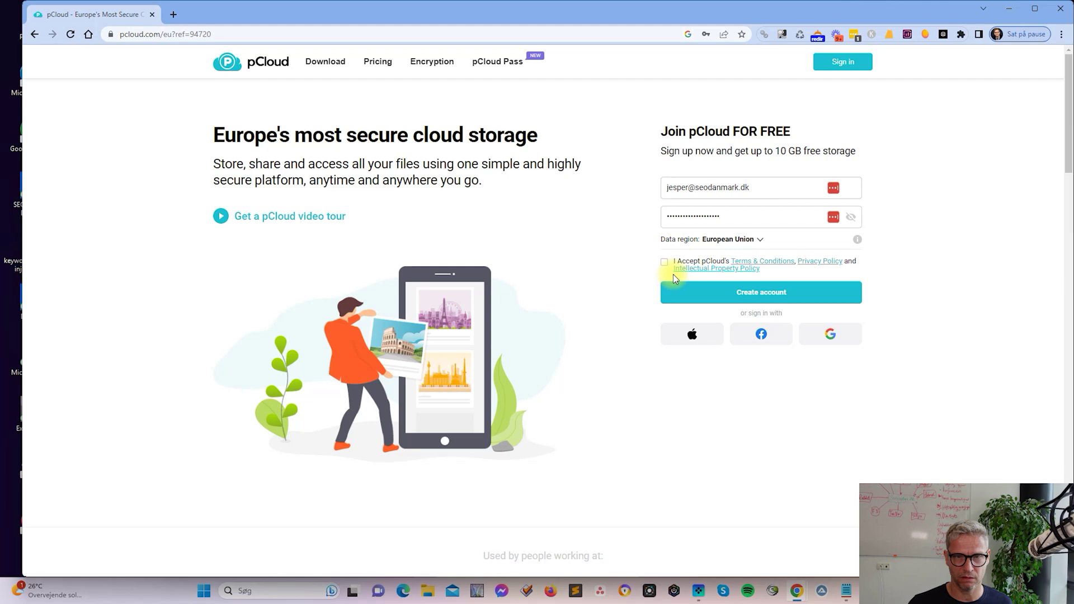
left_click(848, 63)
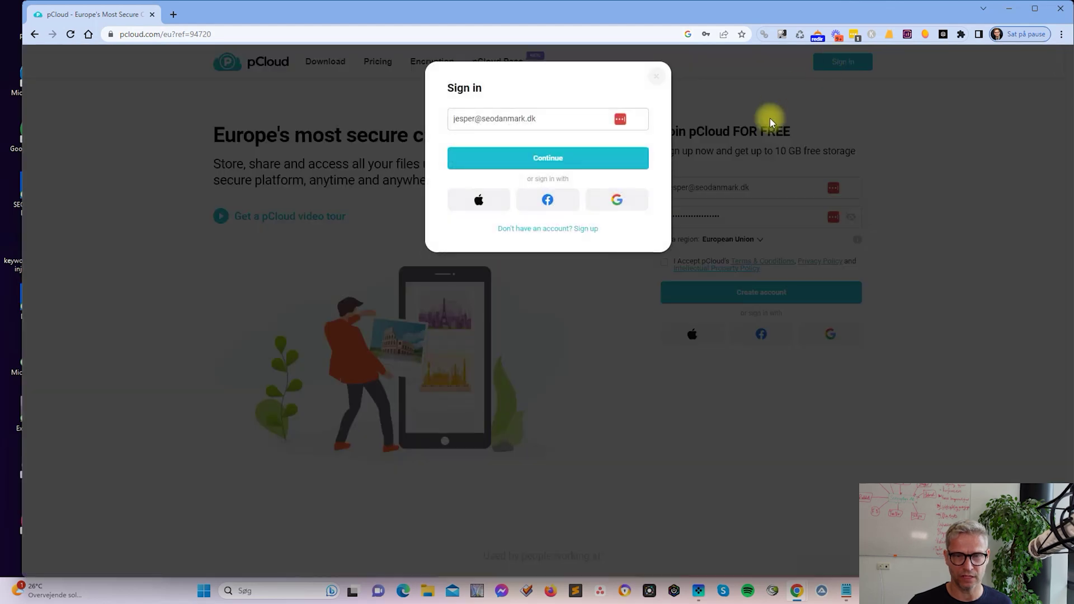
left_click(525, 157)
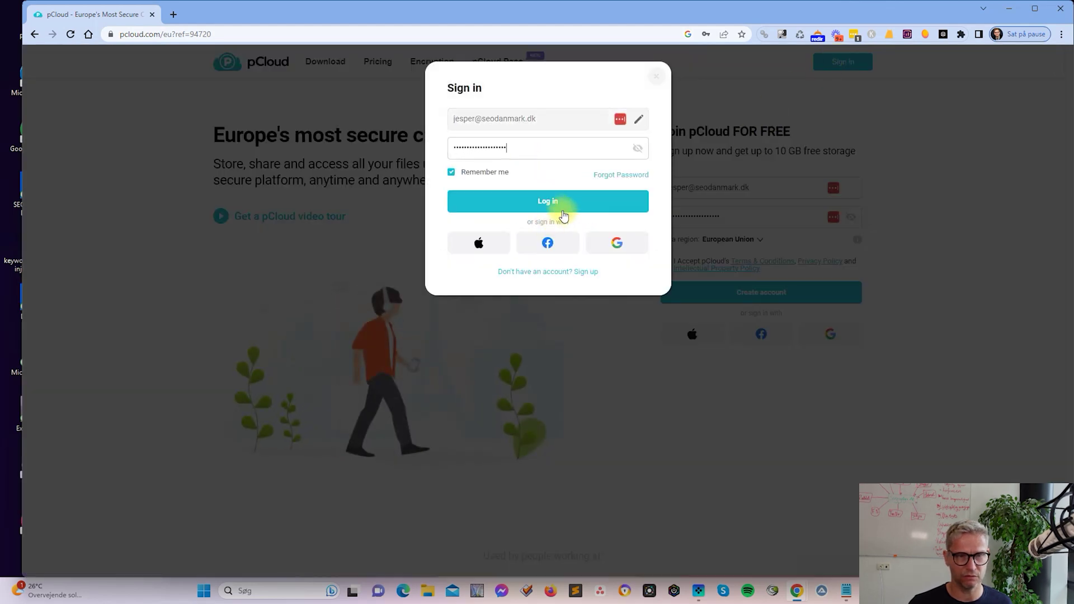
left_click(563, 213)
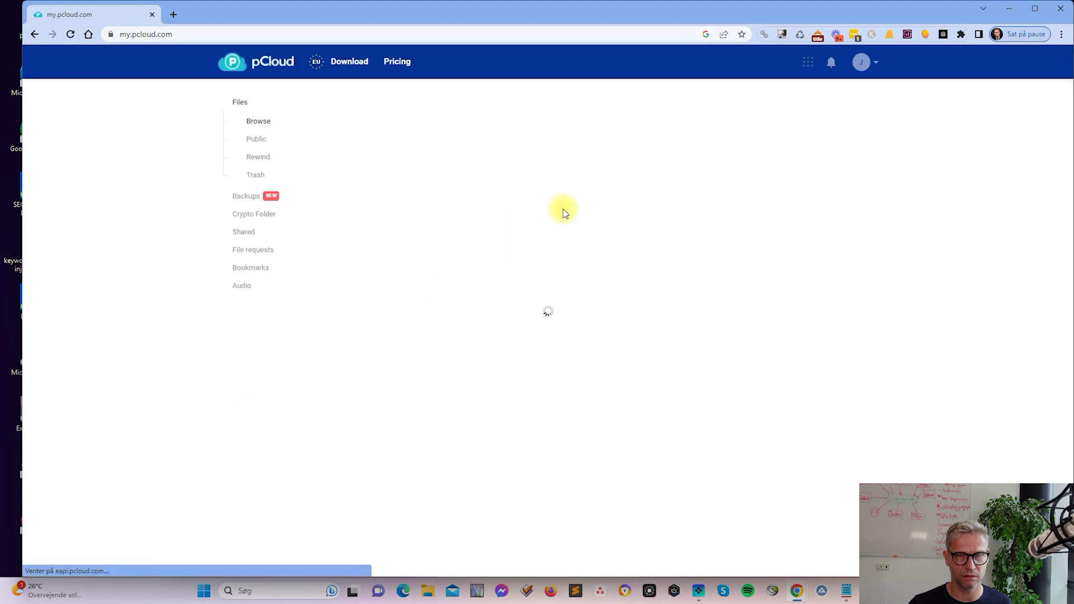
In account settings, confirm the data region reads European Union
left_click(862, 62)
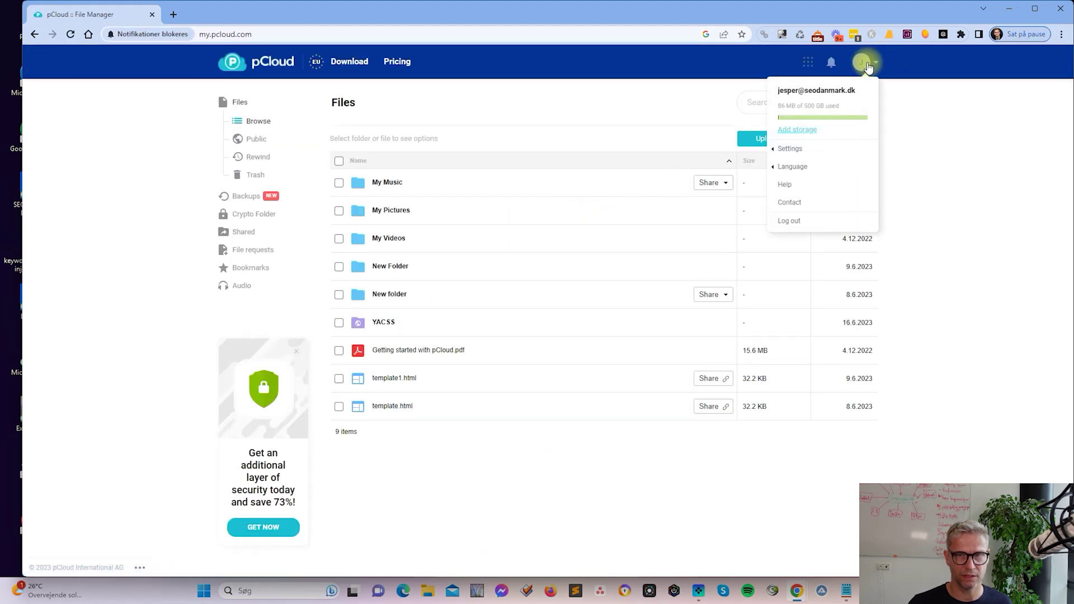
left_click(790, 149)
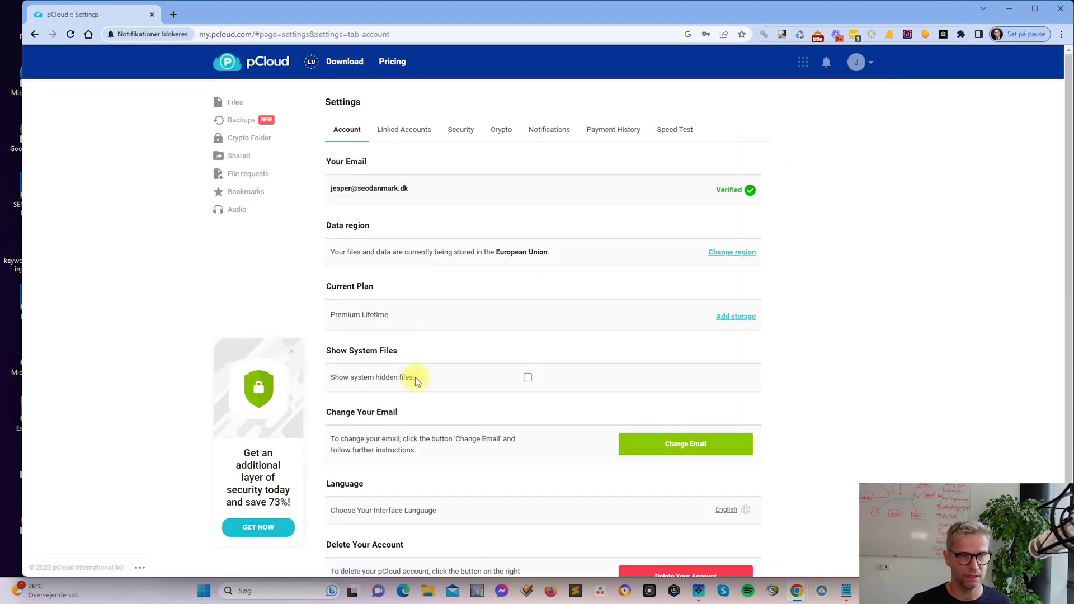
left_click_drag(558, 261, 500, 254)
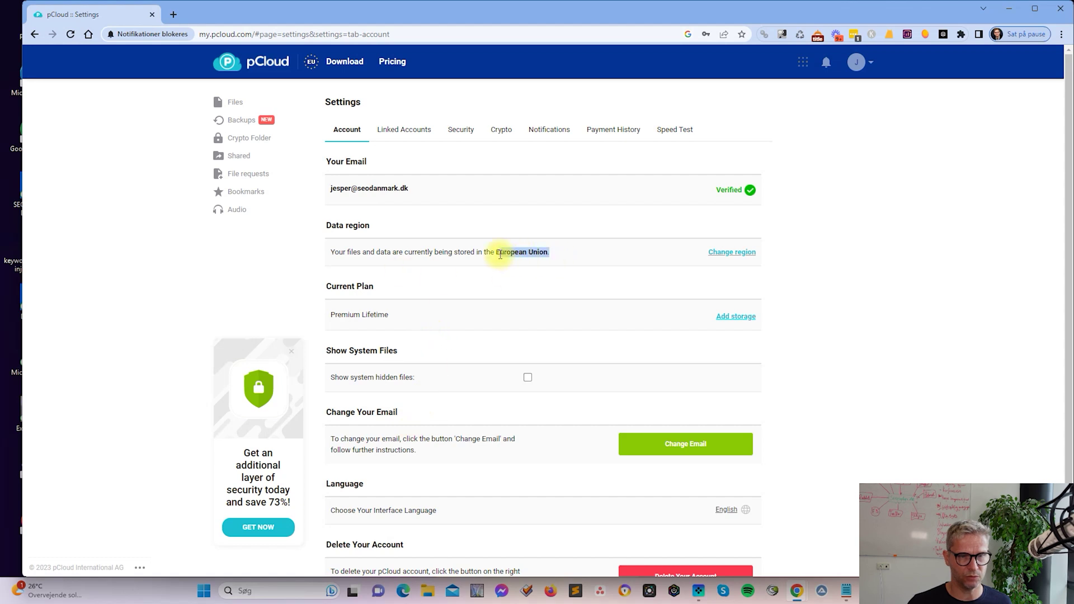
left_click(975, 265)
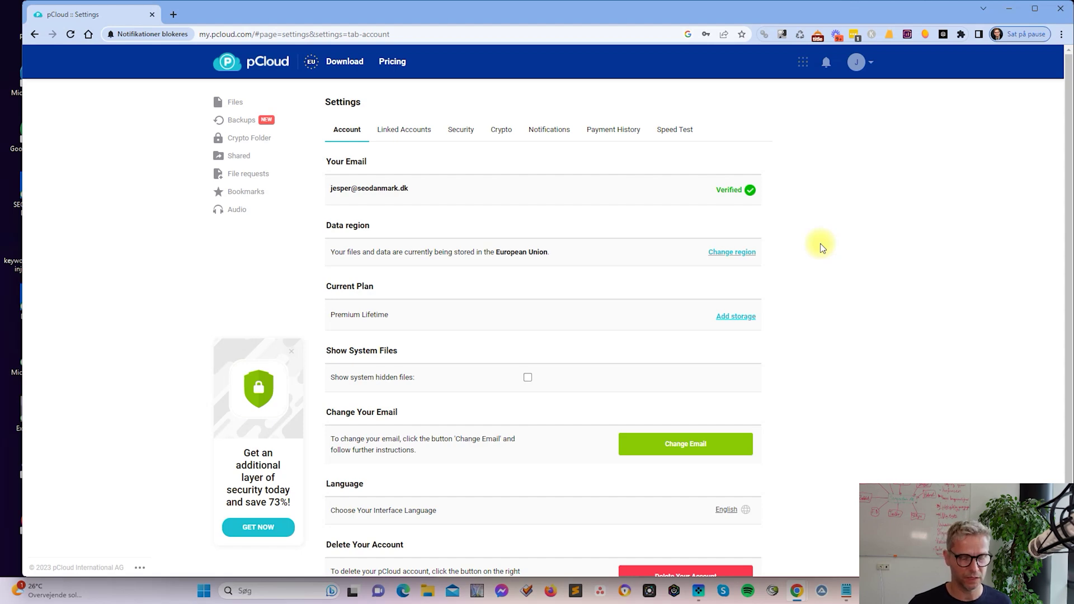
key("alt+Tab")
left_click(547, 343)
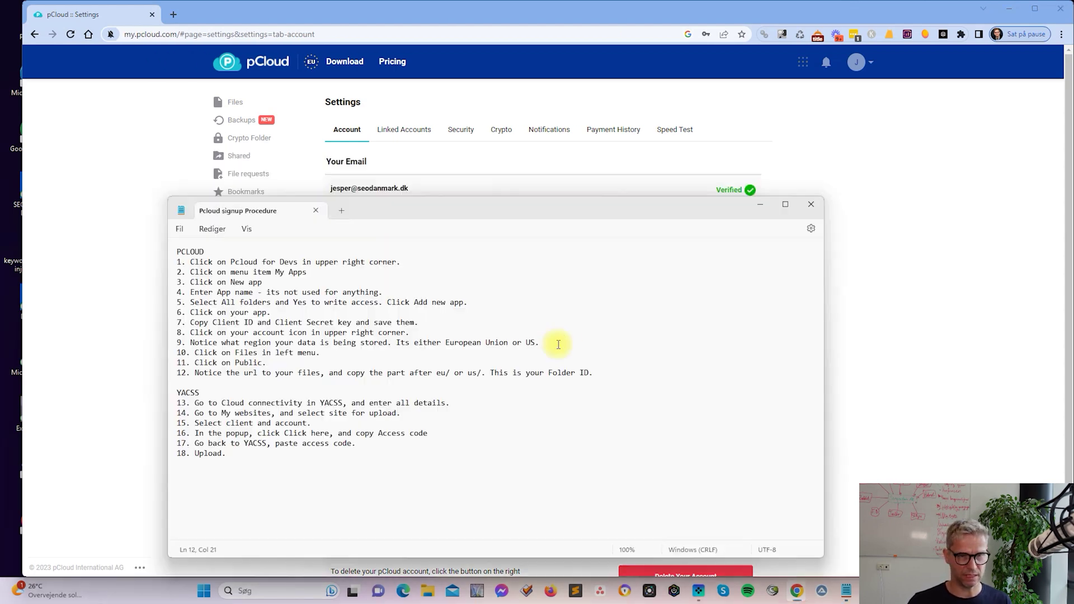
left_click_drag(452, 210, 372, 107)
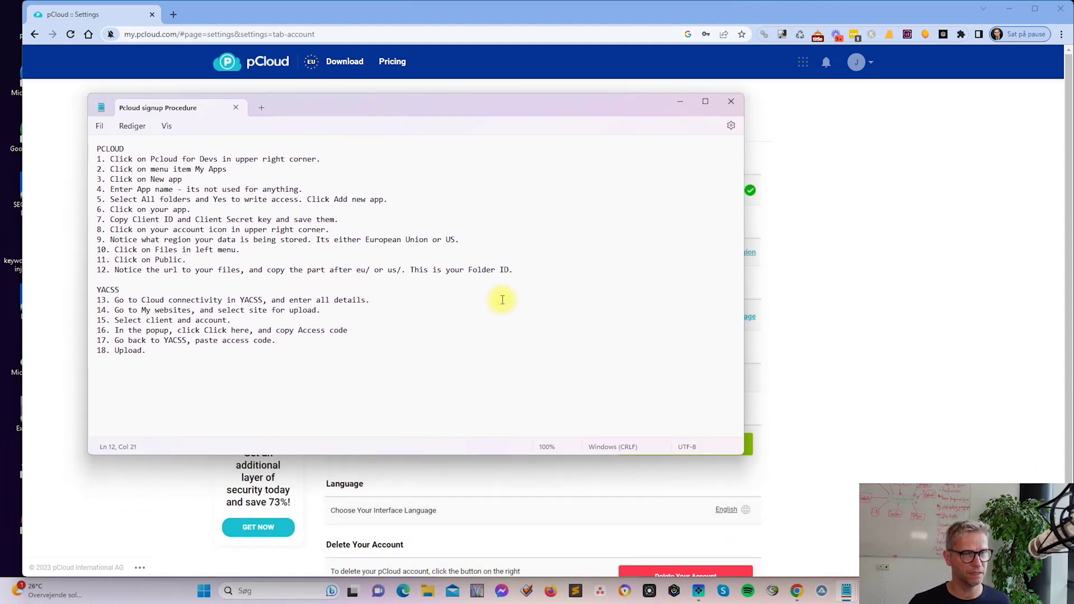
left_click_drag(98, 149, 313, 357)
left_click(362, 351)
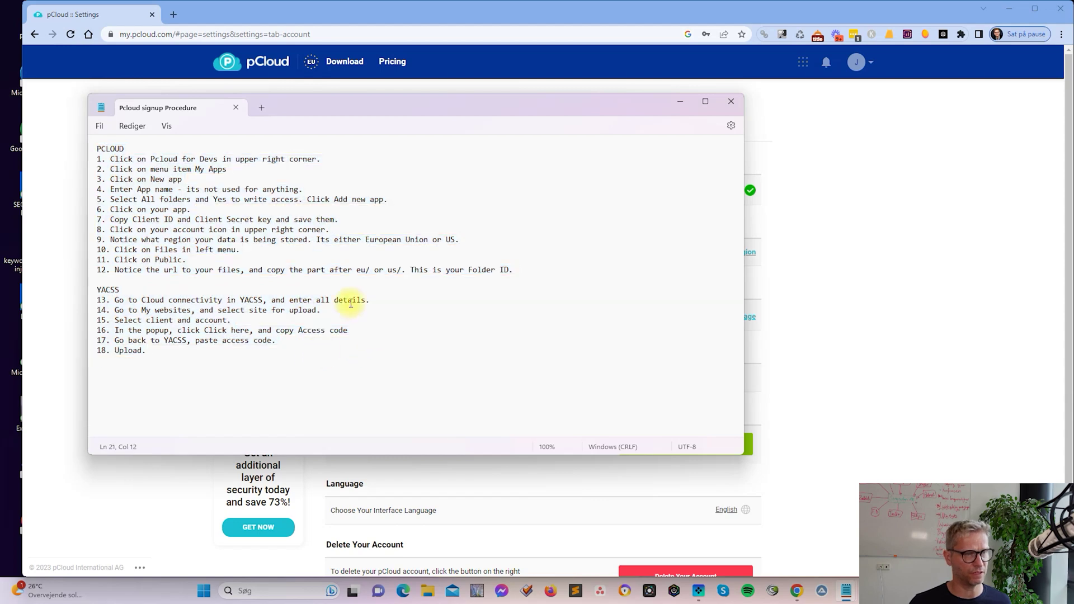
left_click_drag(559, 111, 696, 110)
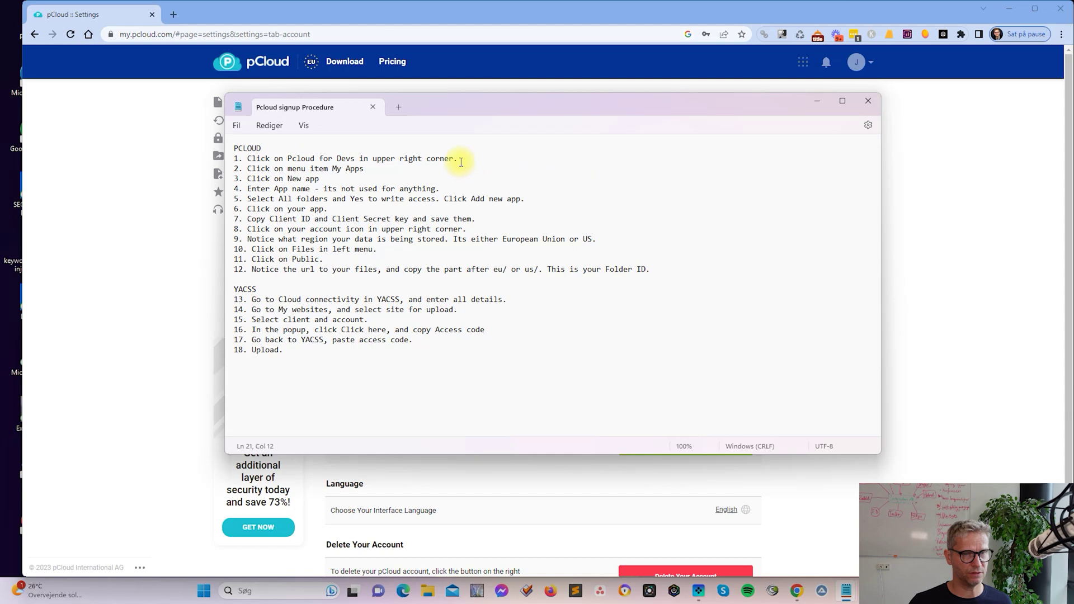
left_click_drag(458, 158, 249, 159)
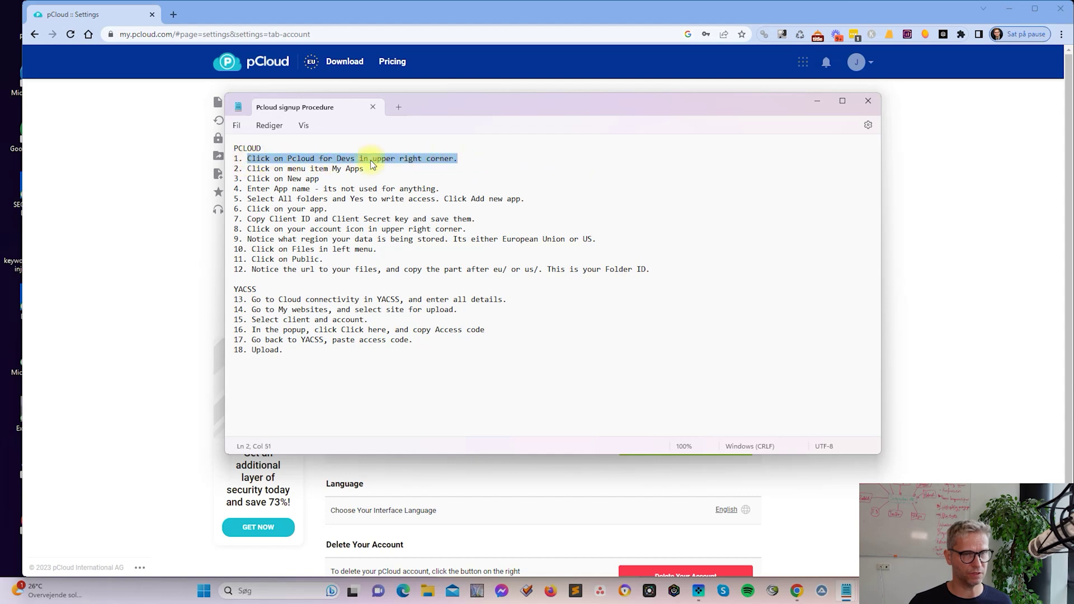
left_click(742, 65)
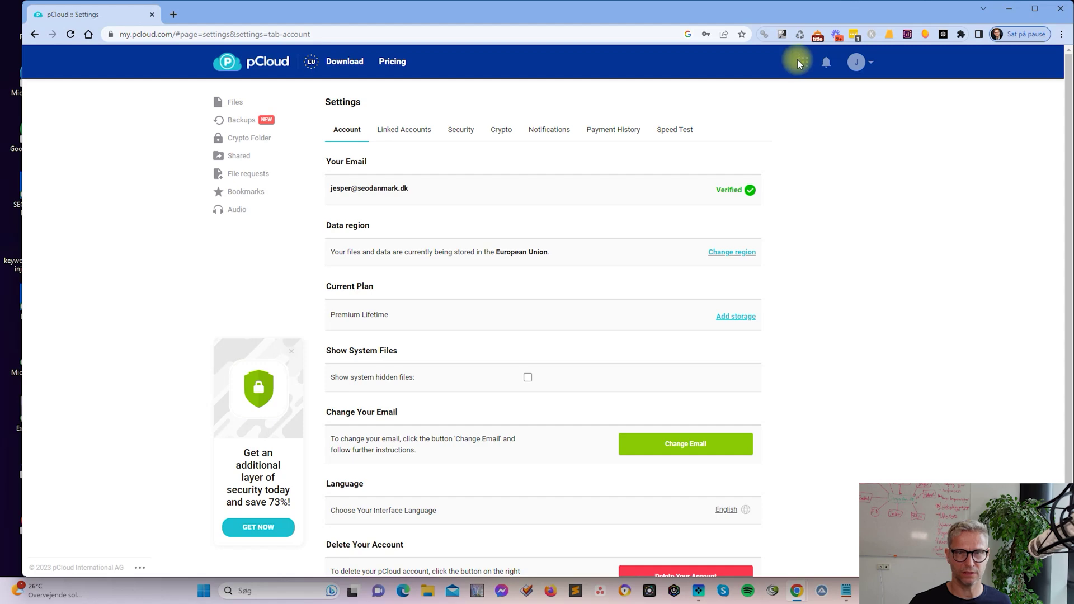
Following the signup notes, go to pCloud for Devs, My Apps, and start a new application
left_click(797, 60)
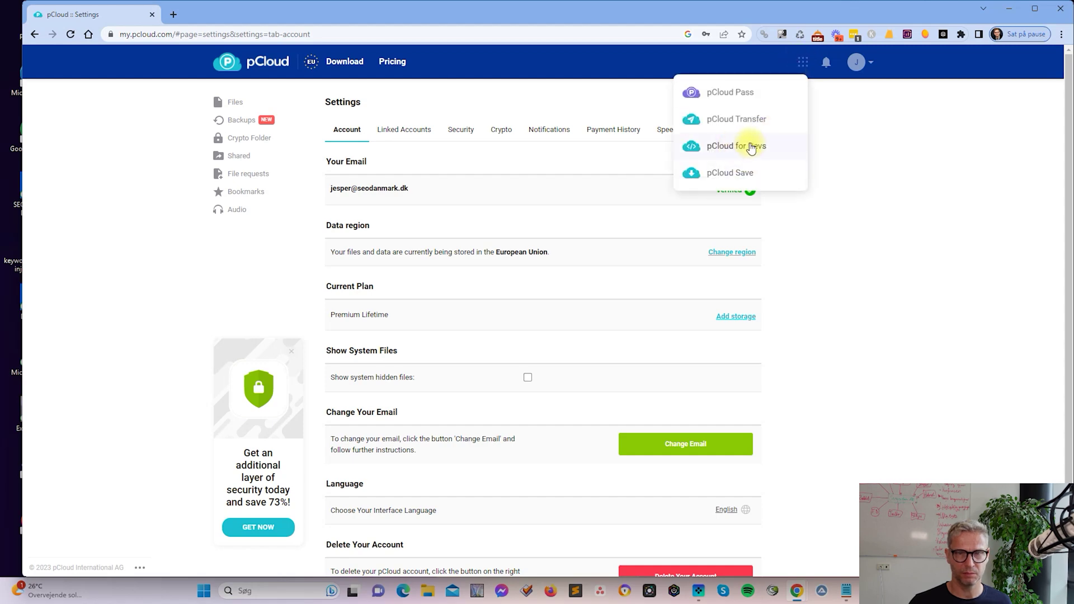
left_click(753, 144)
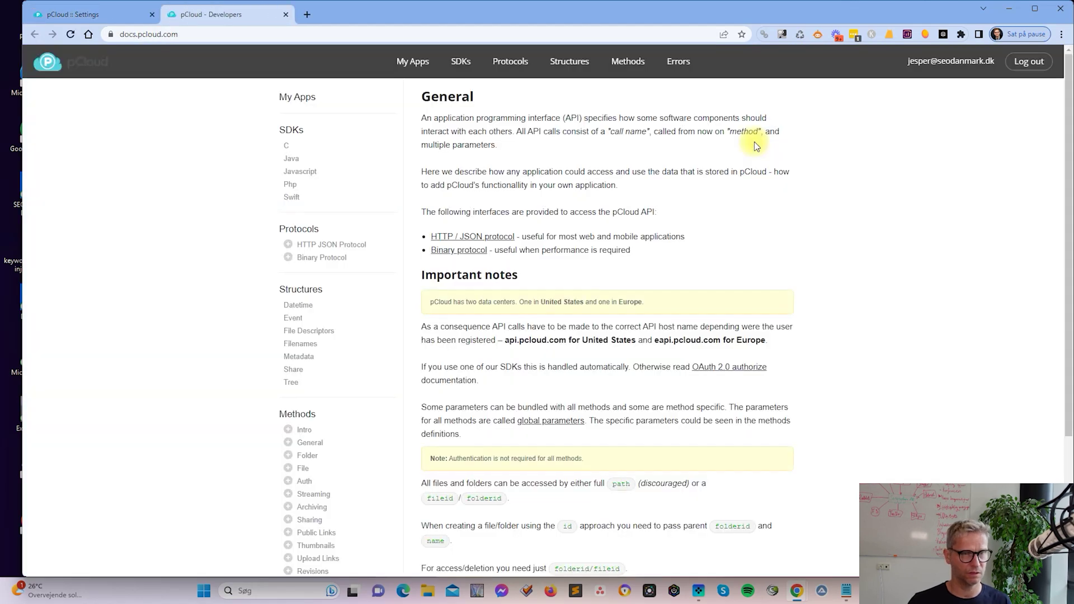
key("alt+Tab")
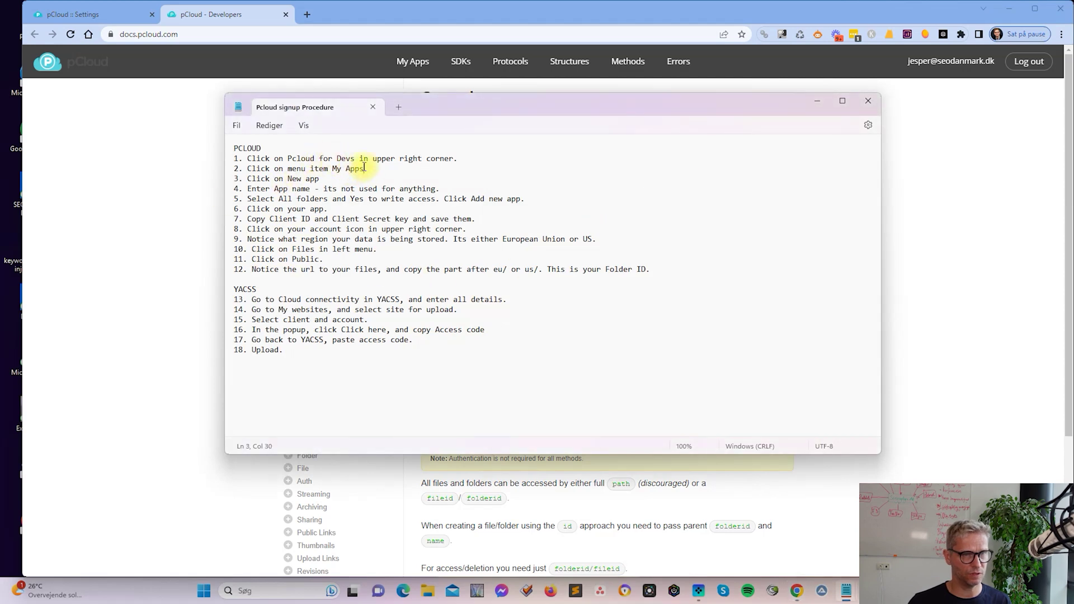
left_click_drag(365, 168, 312, 168)
left_click_drag(475, 98, 650, 150)
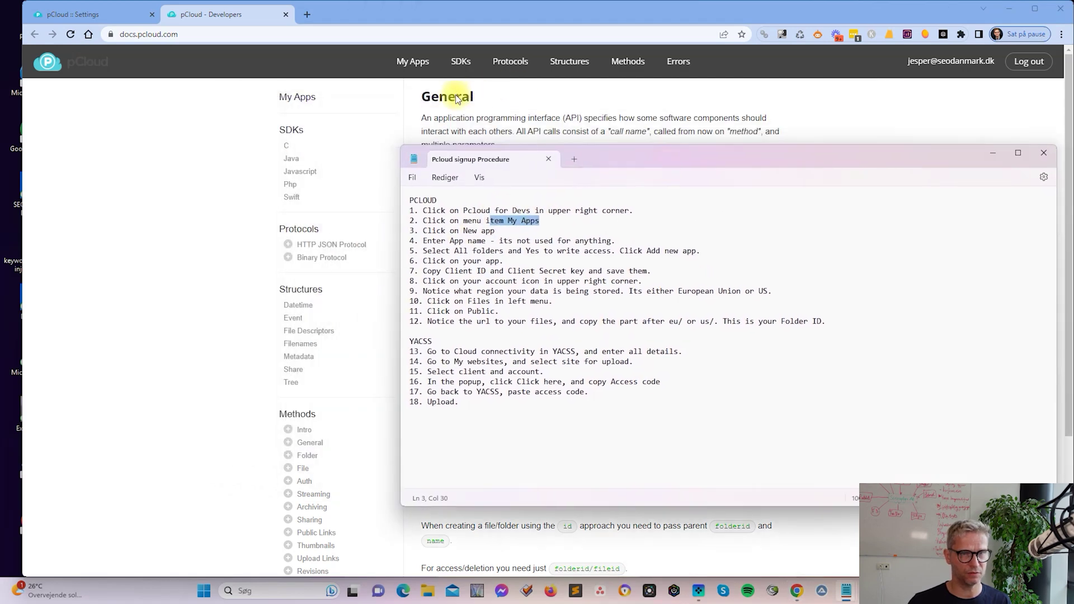
left_click(415, 61)
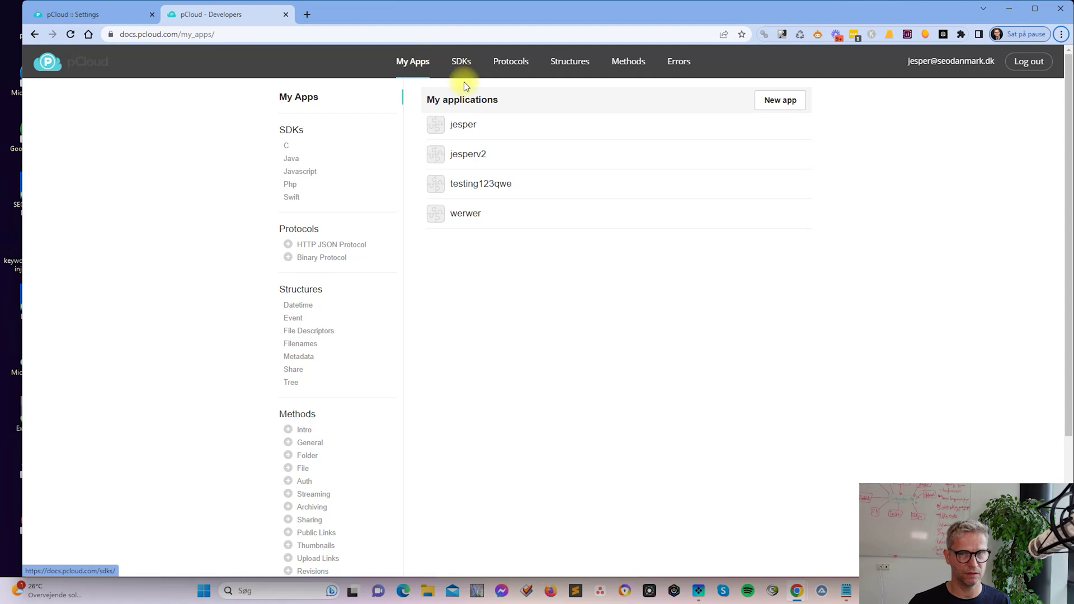
key("alt+Tab")
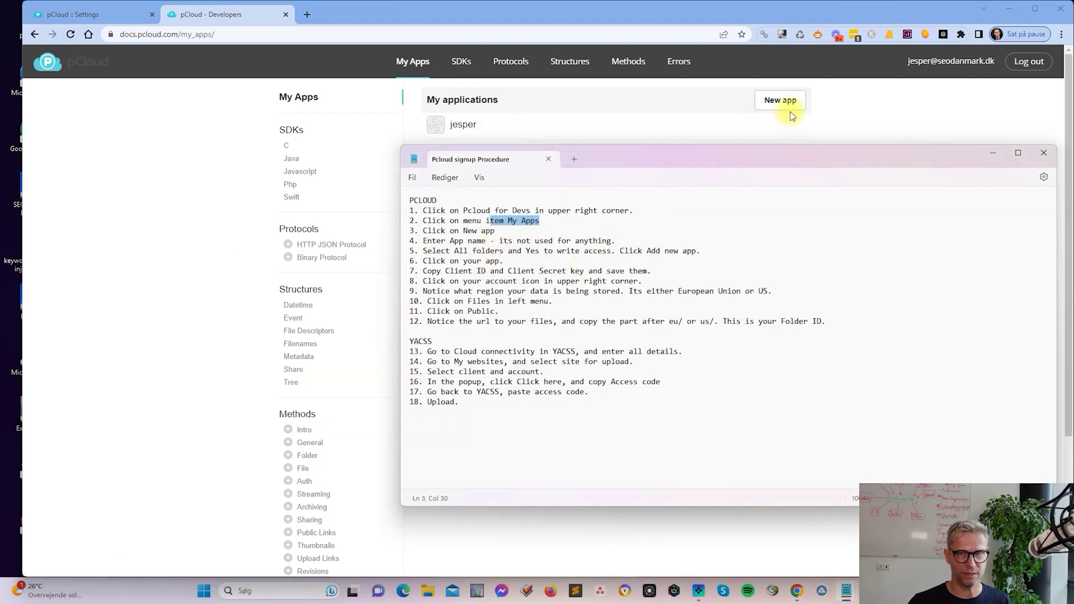
left_click(779, 106)
key("alt+Tab")
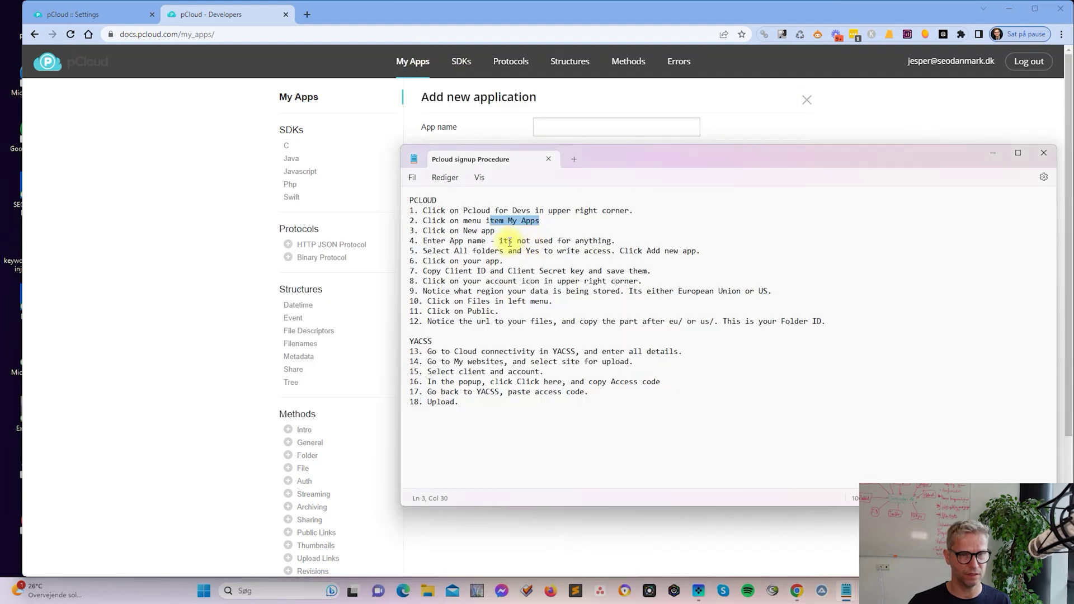
Name the app Jespertest1 with access to all folders and write access, and add it
left_click(600, 131)
type("Jespertest1")
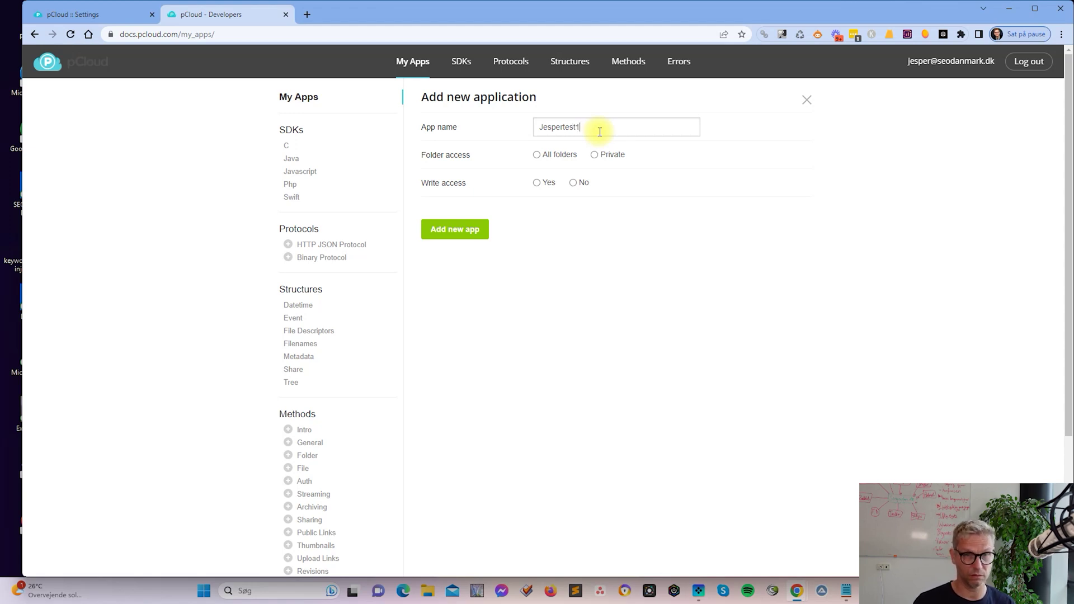
left_click(538, 156)
key("alt+Tab")
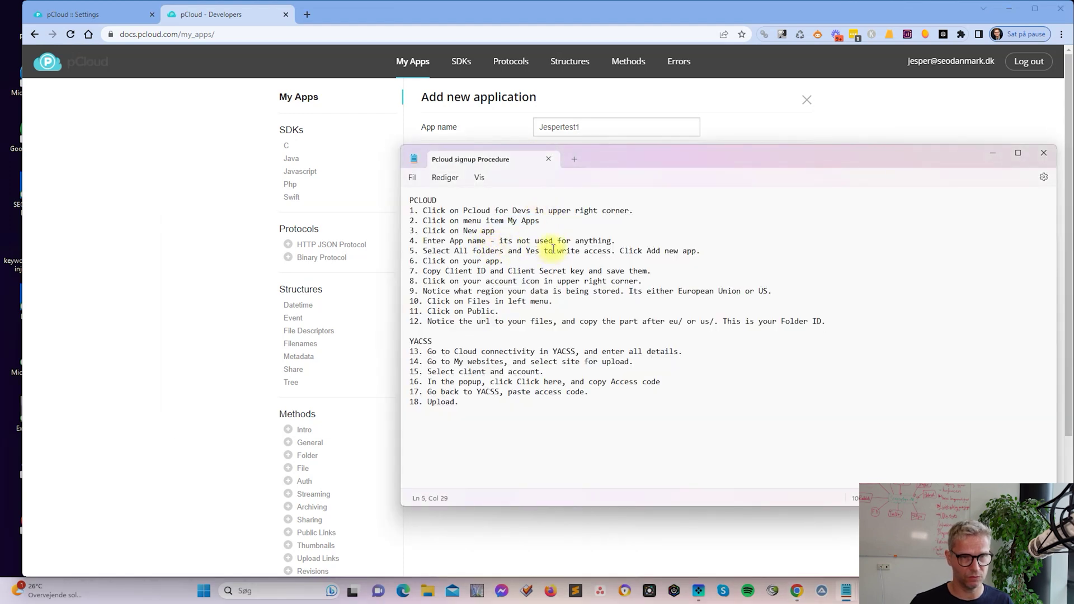
double_click(488, 250)
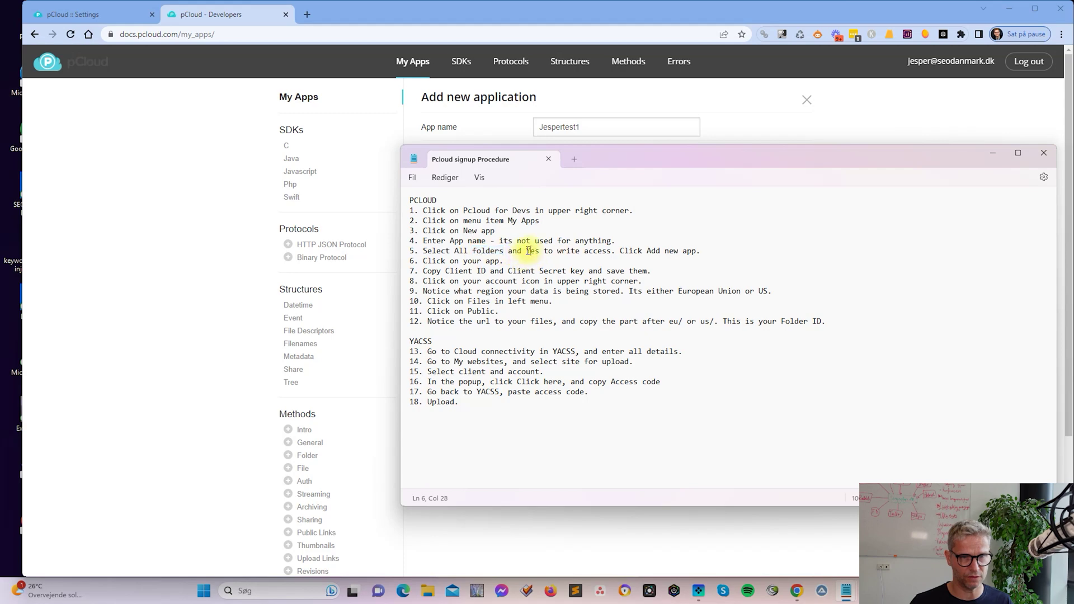
left_click_drag(525, 251, 610, 251)
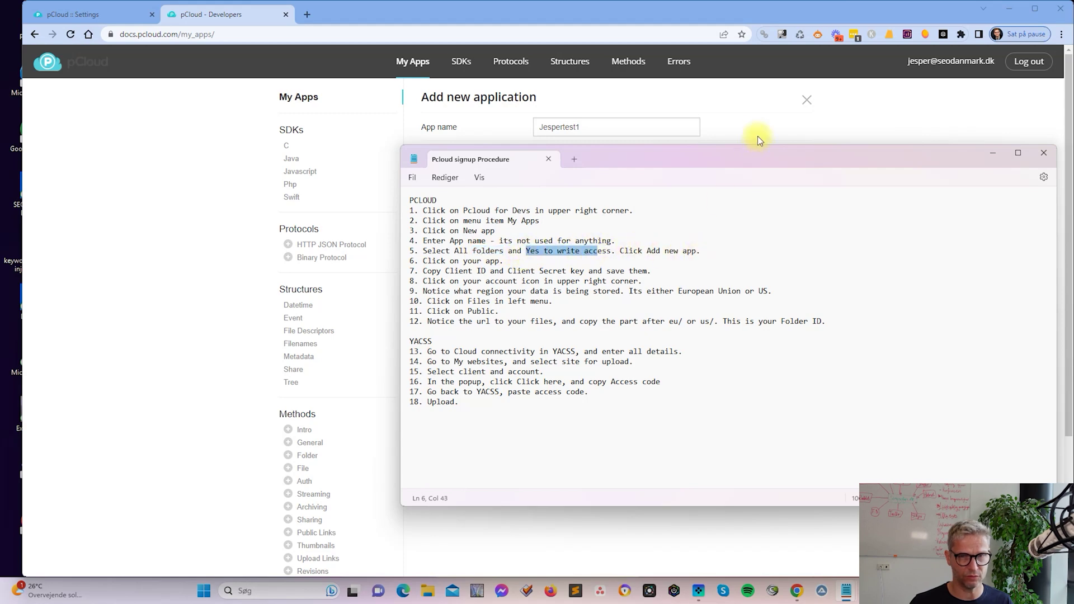
left_click(757, 136)
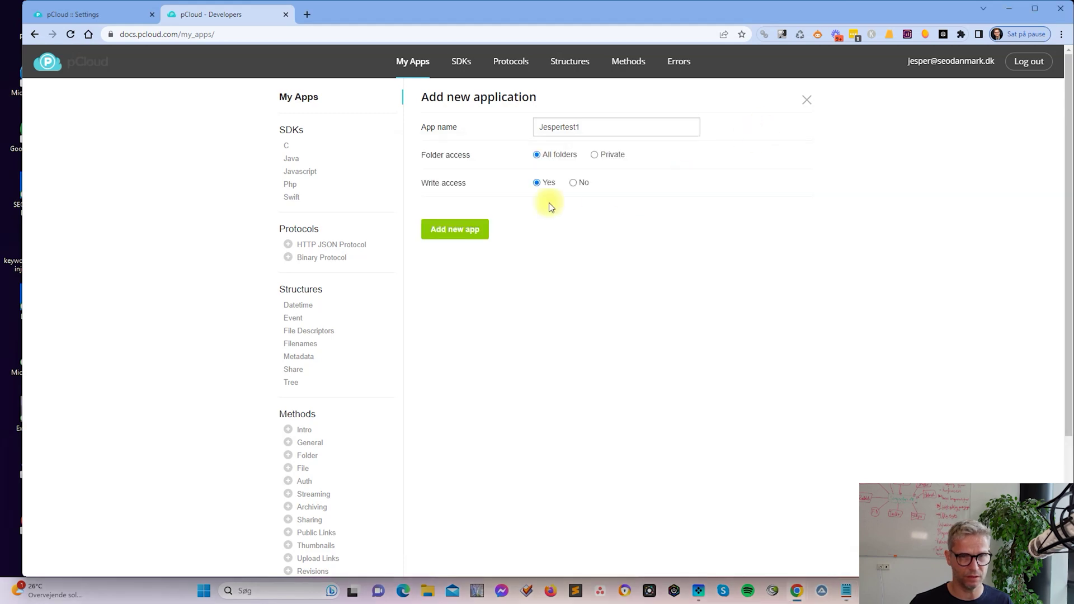
left_click(467, 240)
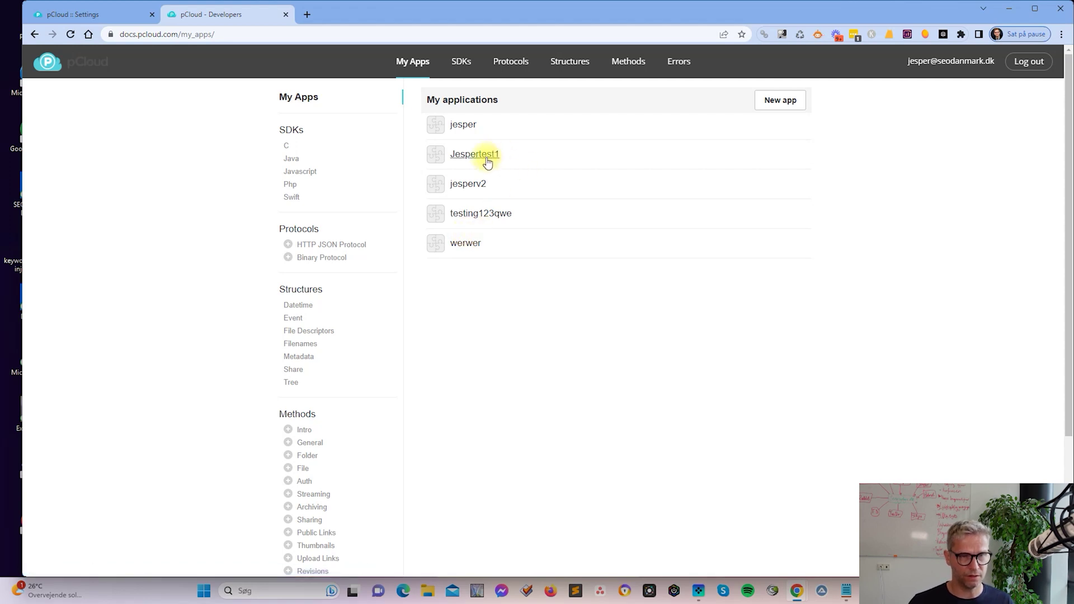
Review step 7 about Client ID and secret in the notes and return to the applications list
key("alt+Tab")
left_click(489, 265)
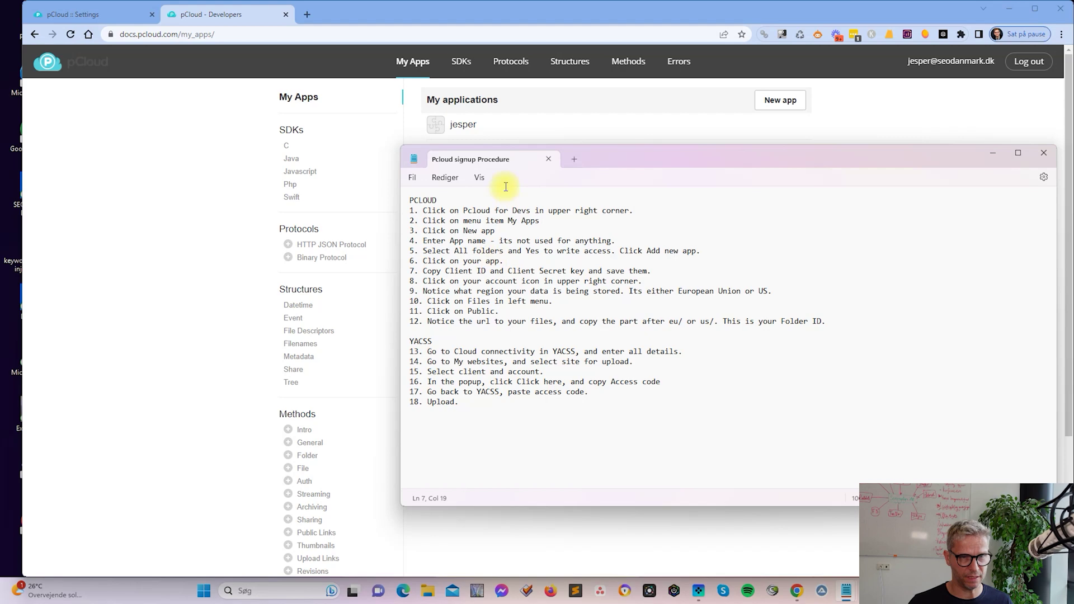
left_click_drag(443, 270, 648, 271)
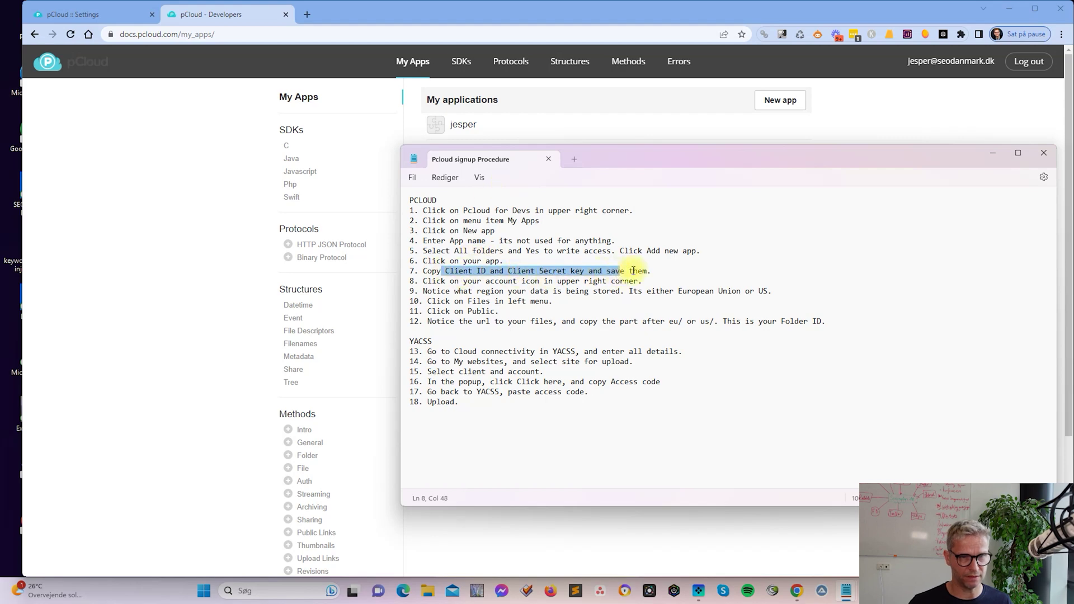
left_click(659, 278)
left_click(484, 133)
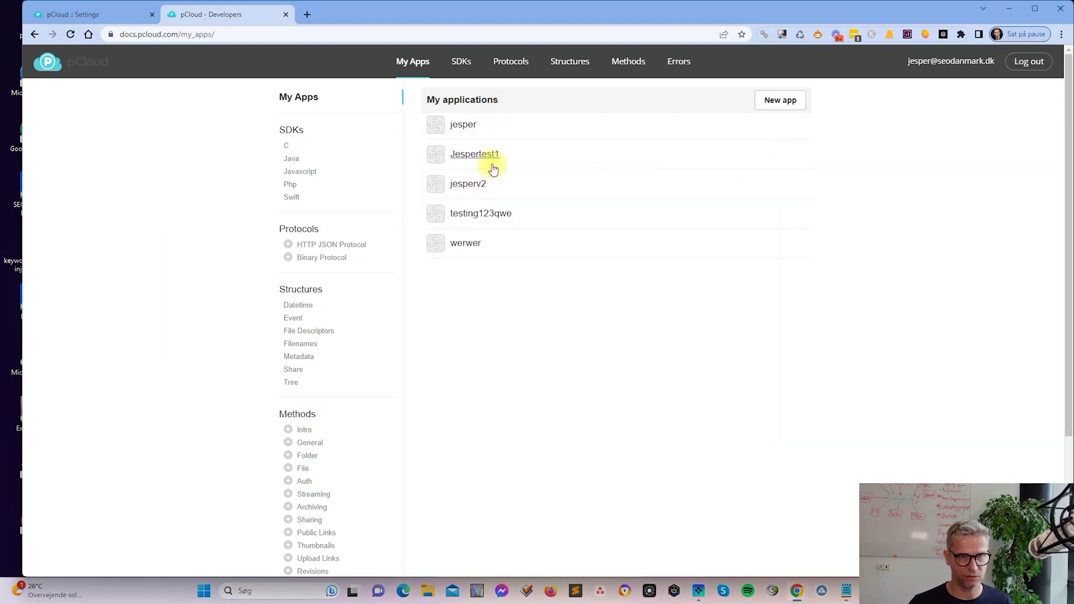
Copy Jespertest1's Client ID and Client secret into a new Notepad tab
left_click(480, 155)
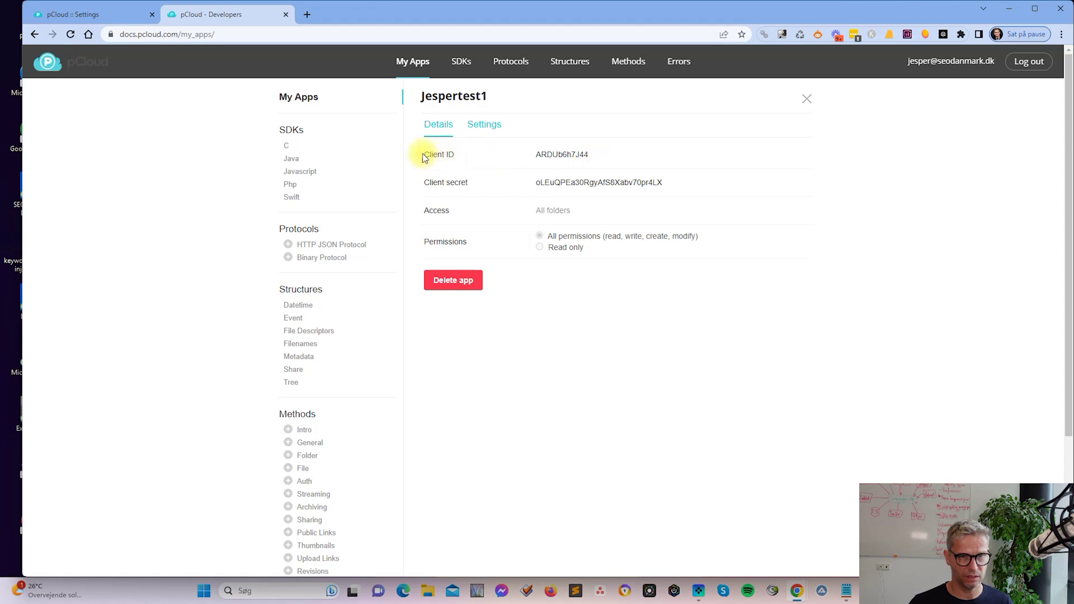
left_click_drag(452, 159, 650, 184)
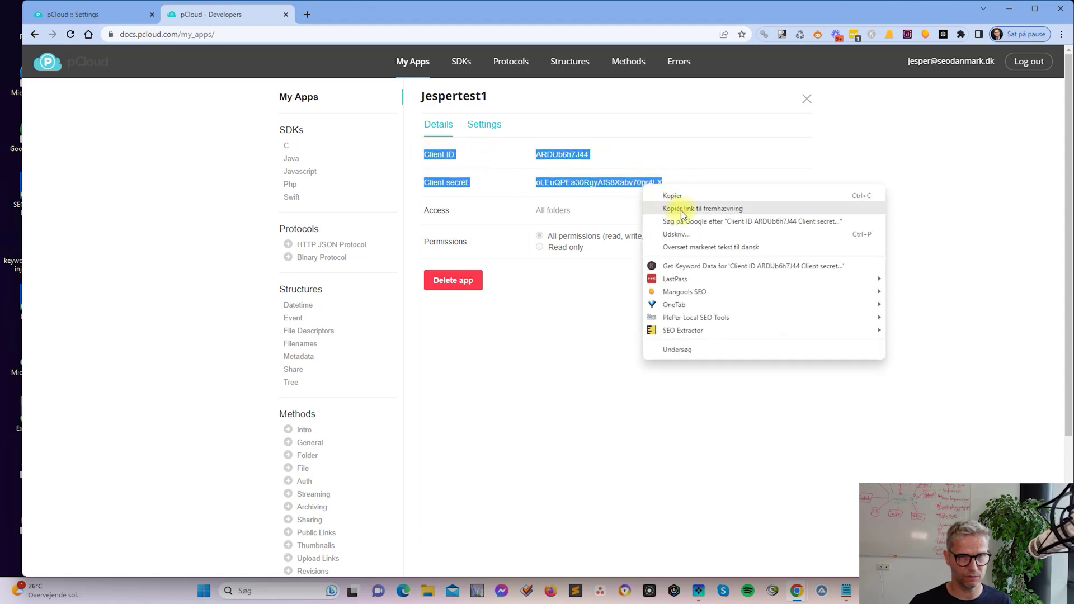
left_click(704, 198)
key("alt+Tab")
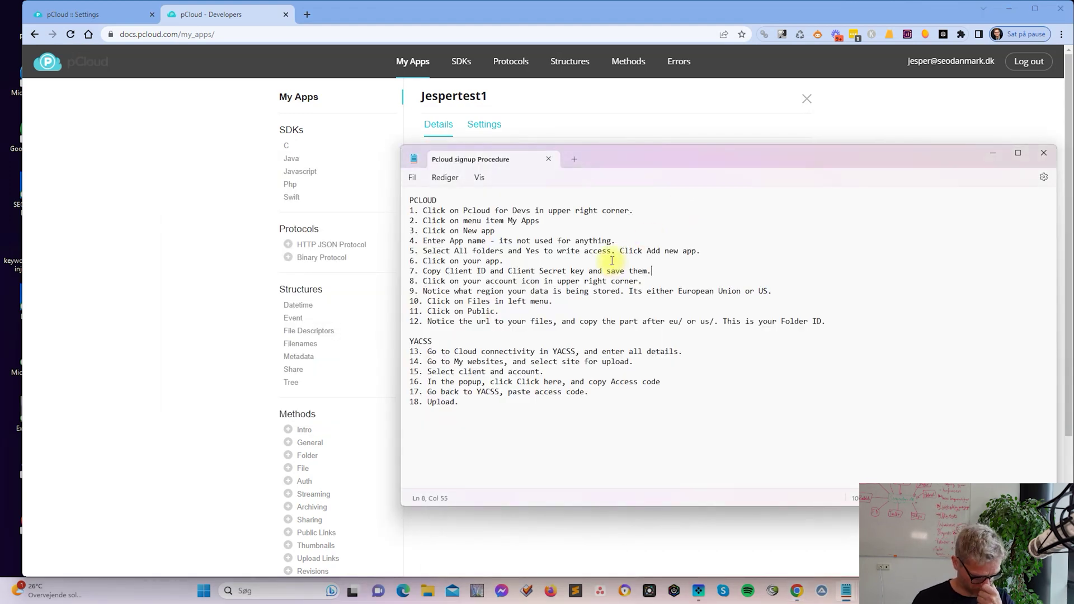
key("ctrl+n")
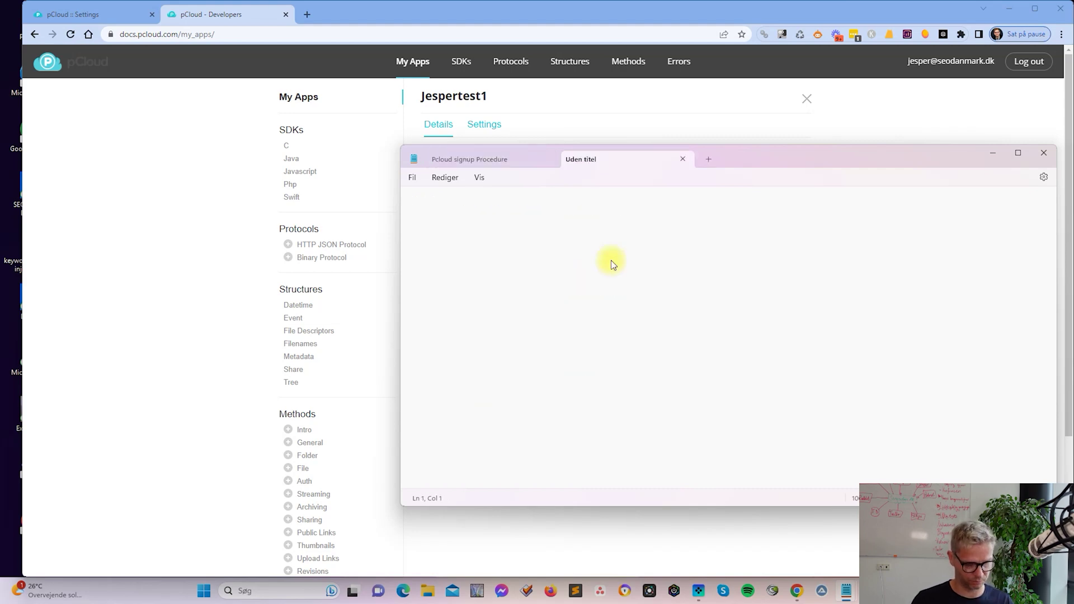
key("ctrl+v")
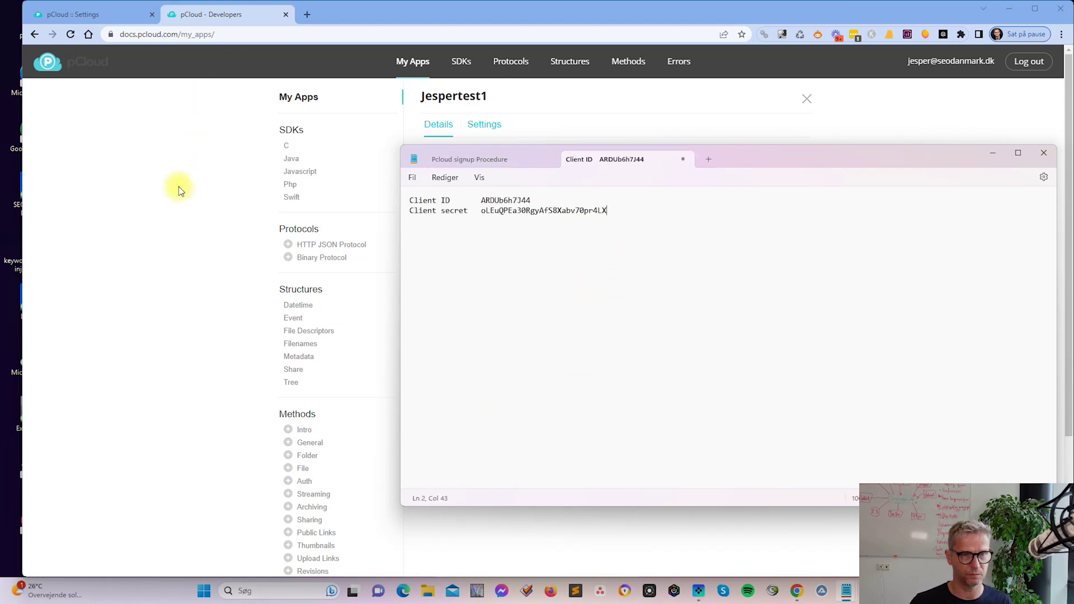
Check the saved credentials and return to the Pcloud signup Procedure notes
left_click(181, 187)
key("alt+Tab")
left_click(509, 164)
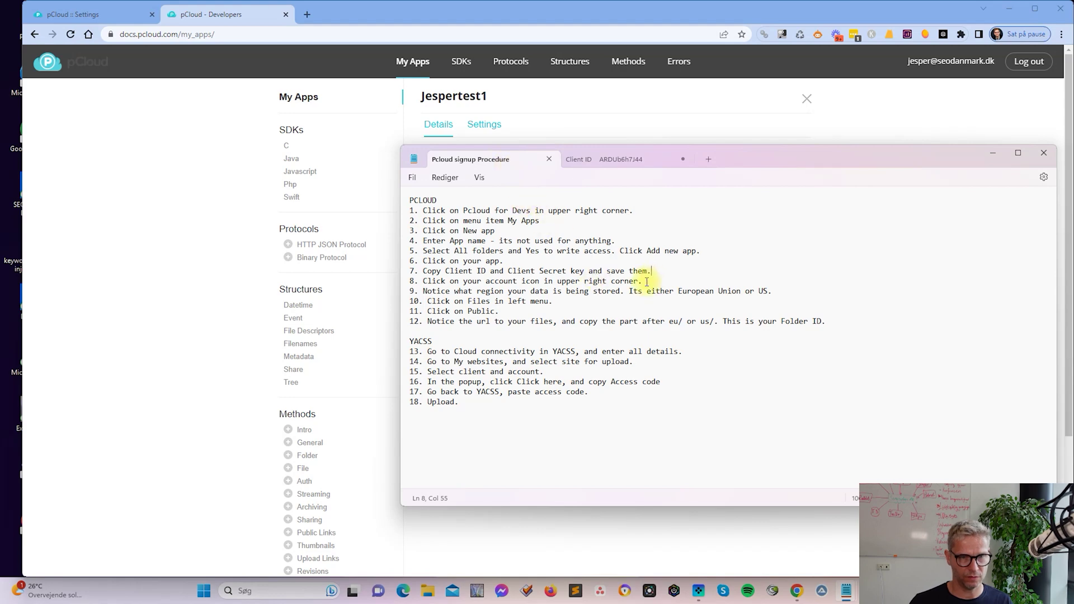
left_click(622, 160)
left_click(516, 162)
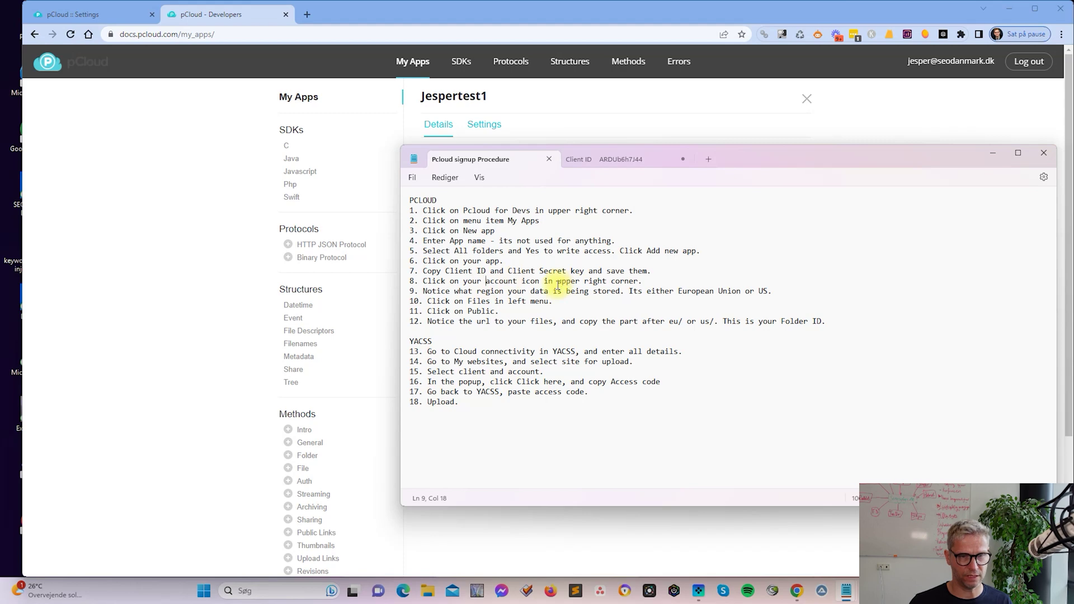
Verify the account settings' Data region row against step 9 of the notes
left_click(92, 14)
left_click(856, 61)
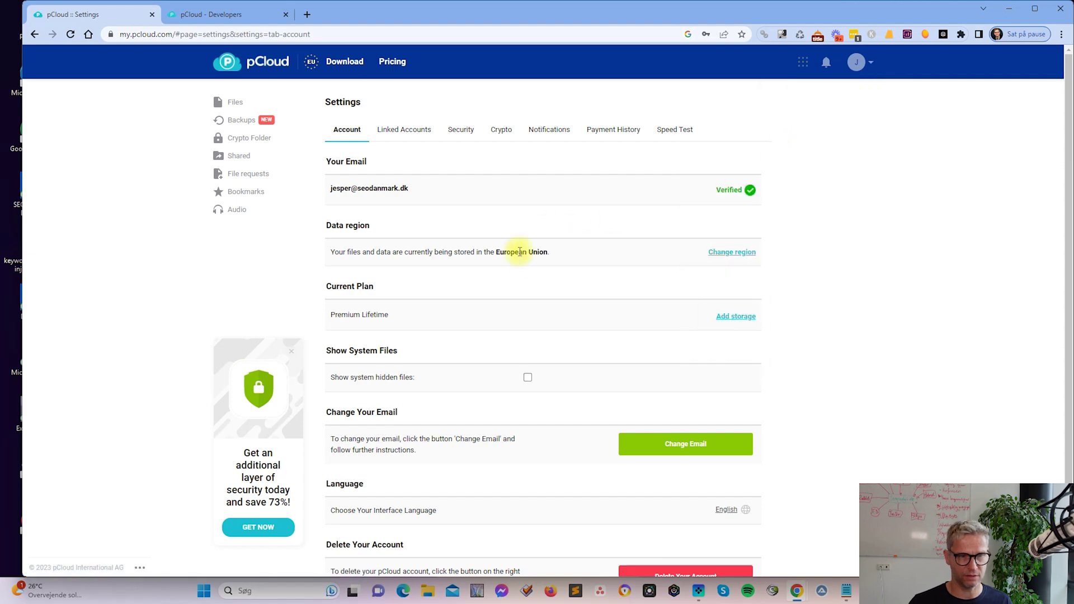
key("alt+Tab")
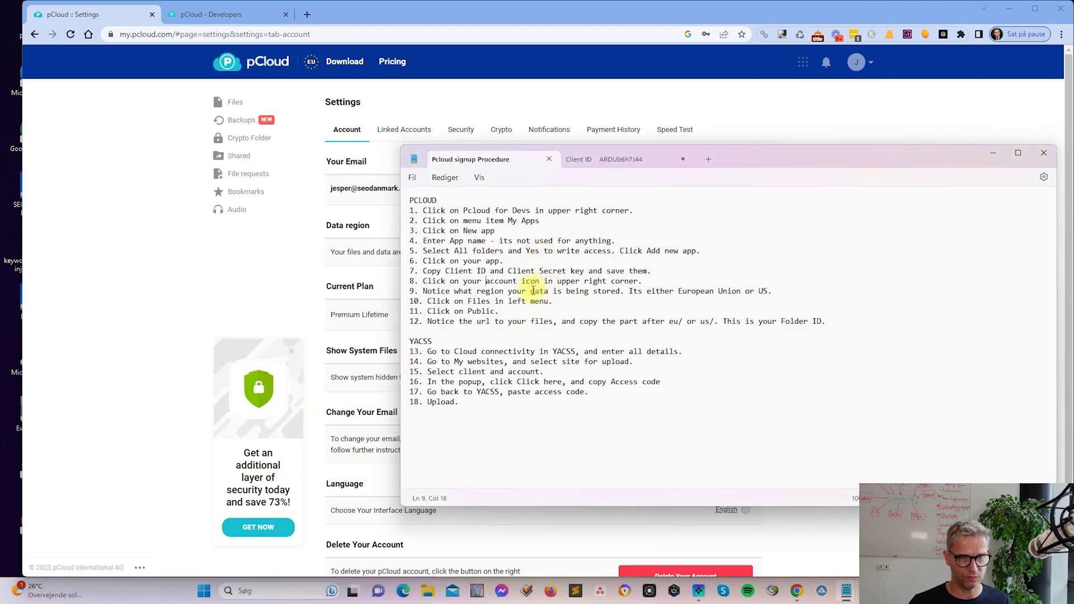
left_click_drag(422, 291, 619, 290)
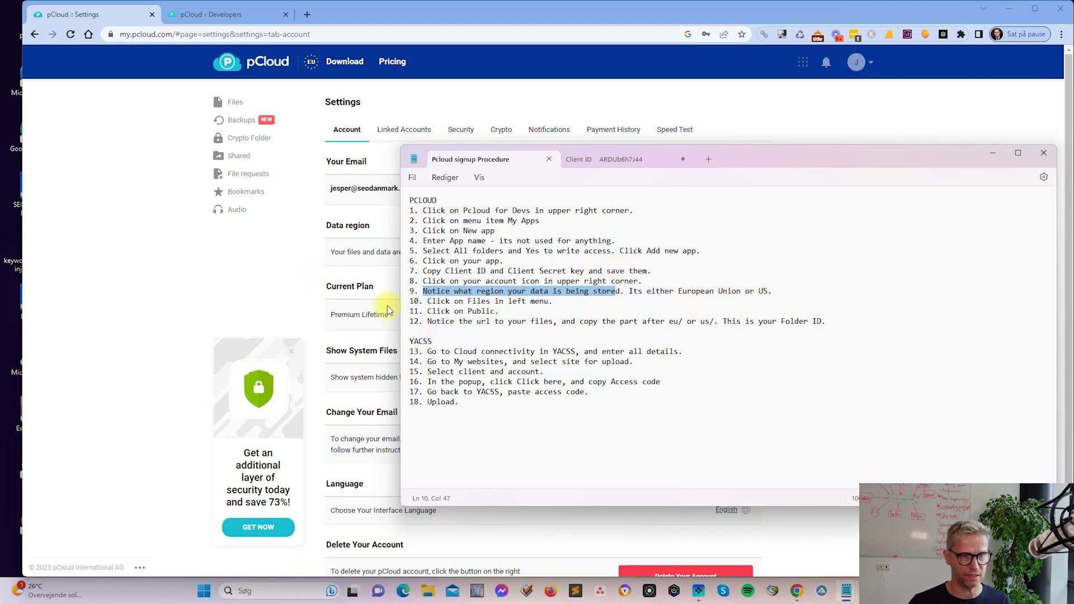
left_click(368, 310)
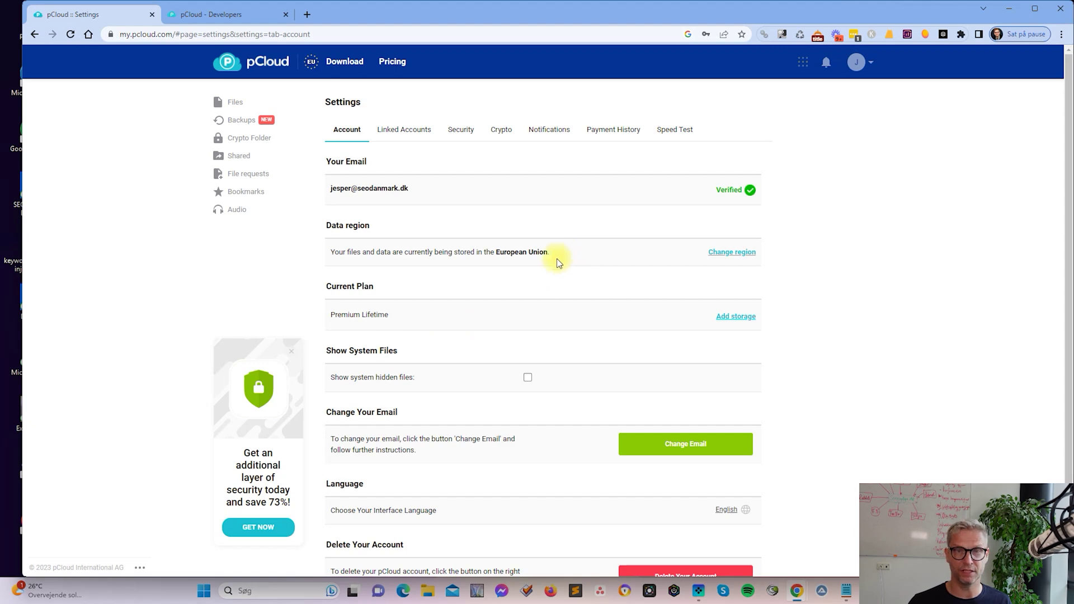
Mark step 10 in the notes and go to the pCloud Files section
key("alt+Tab")
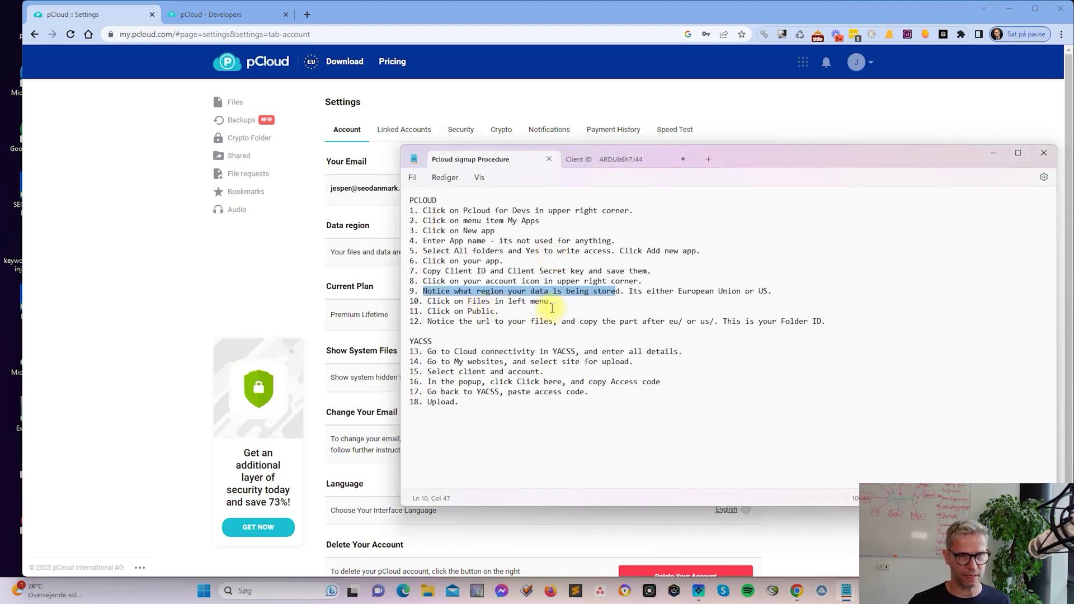
left_click_drag(552, 303, 453, 302)
left_click(192, 113)
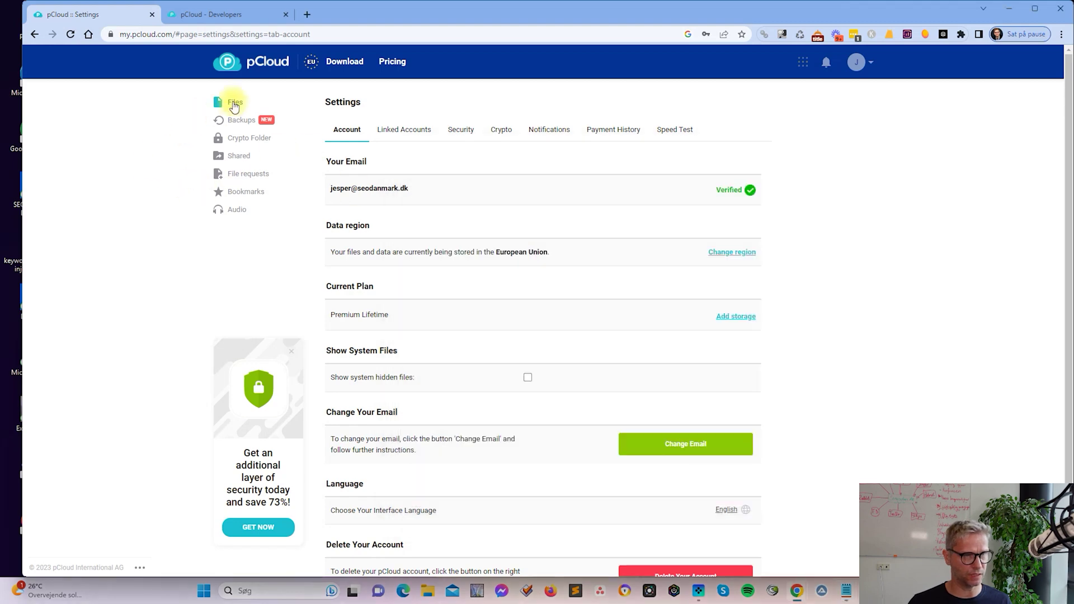
Open the Public Folder page and review step 12 about the folder ID in the notes
left_click(234, 103)
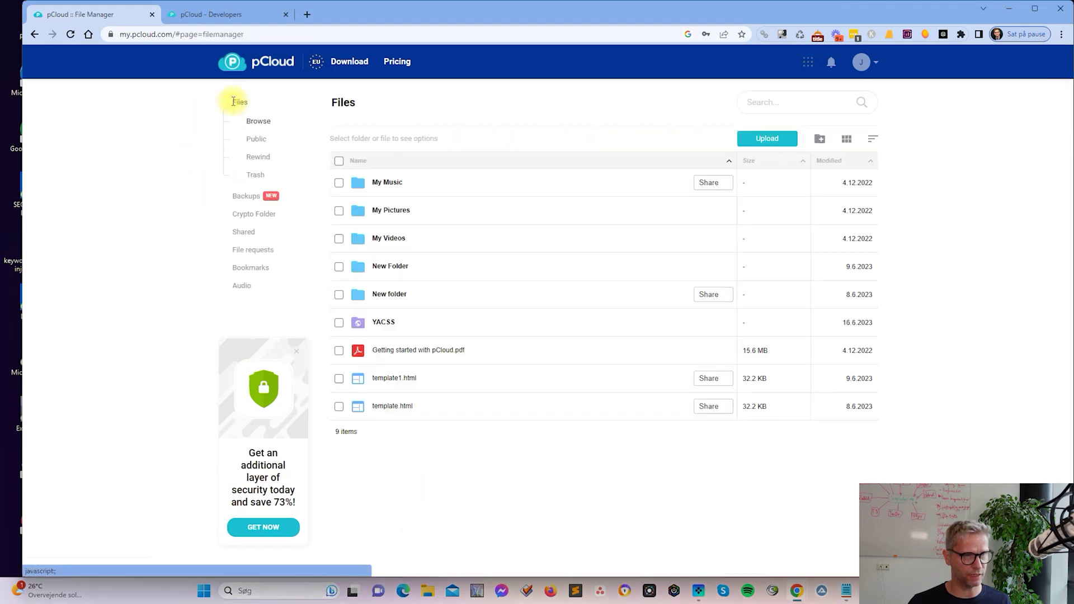
left_click(261, 143)
key("alt+Tab")
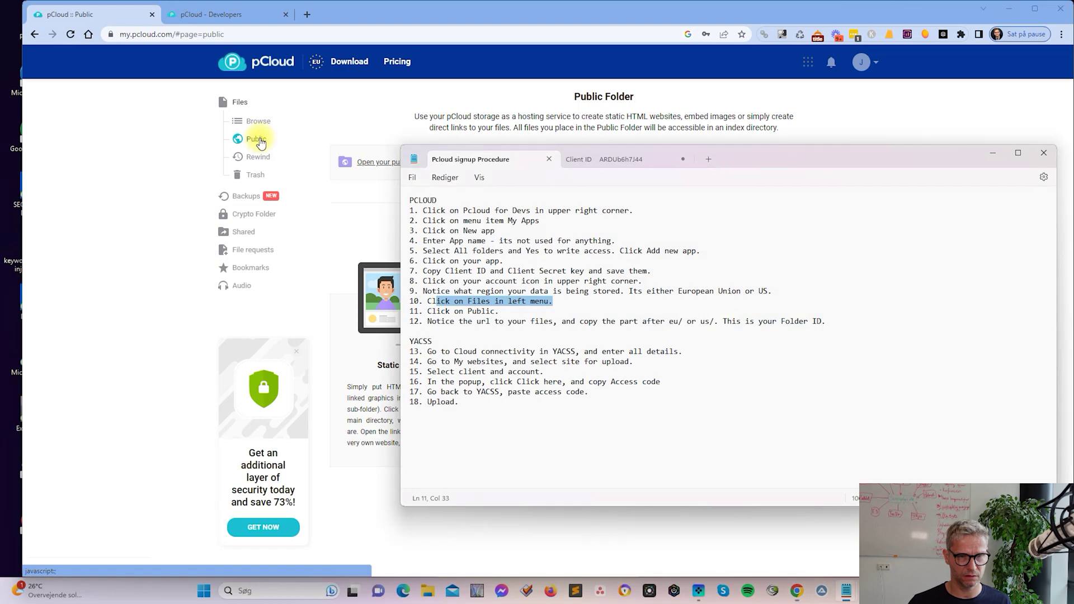
left_click(493, 312)
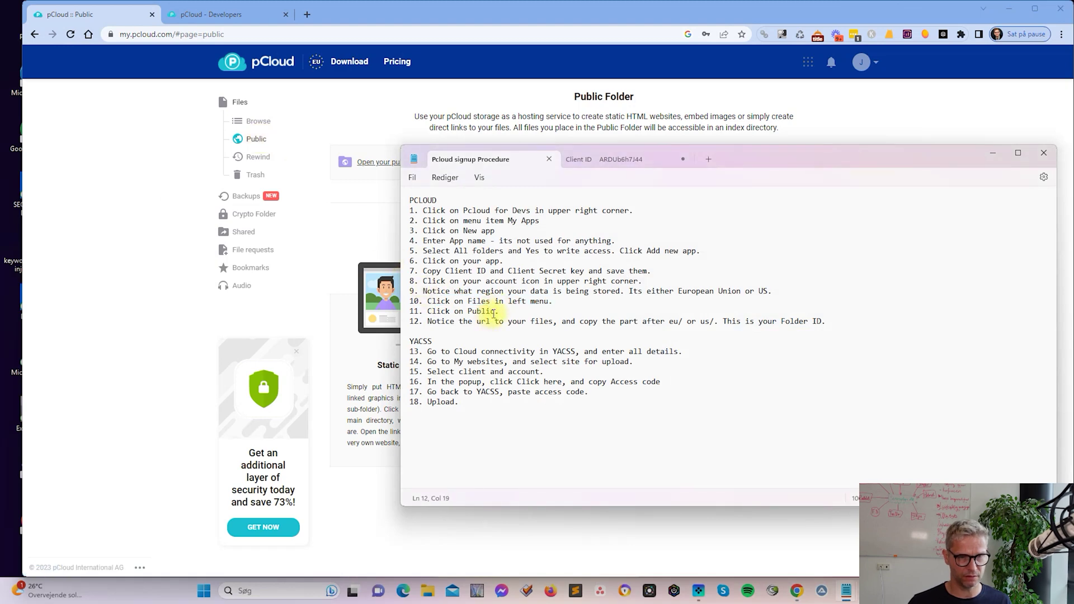
left_click_drag(426, 323, 850, 325)
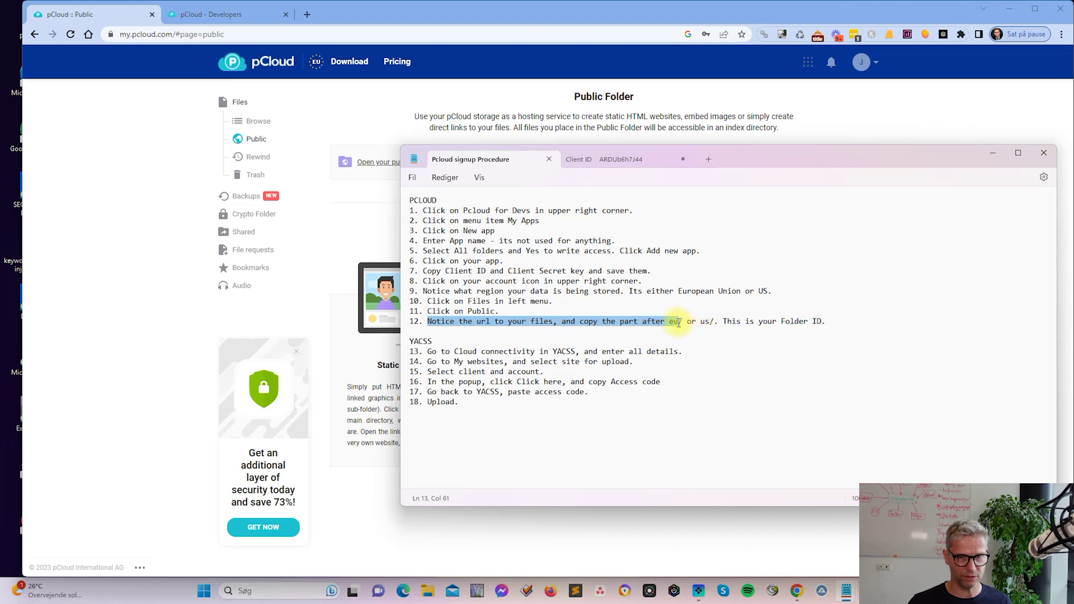
left_click(849, 324)
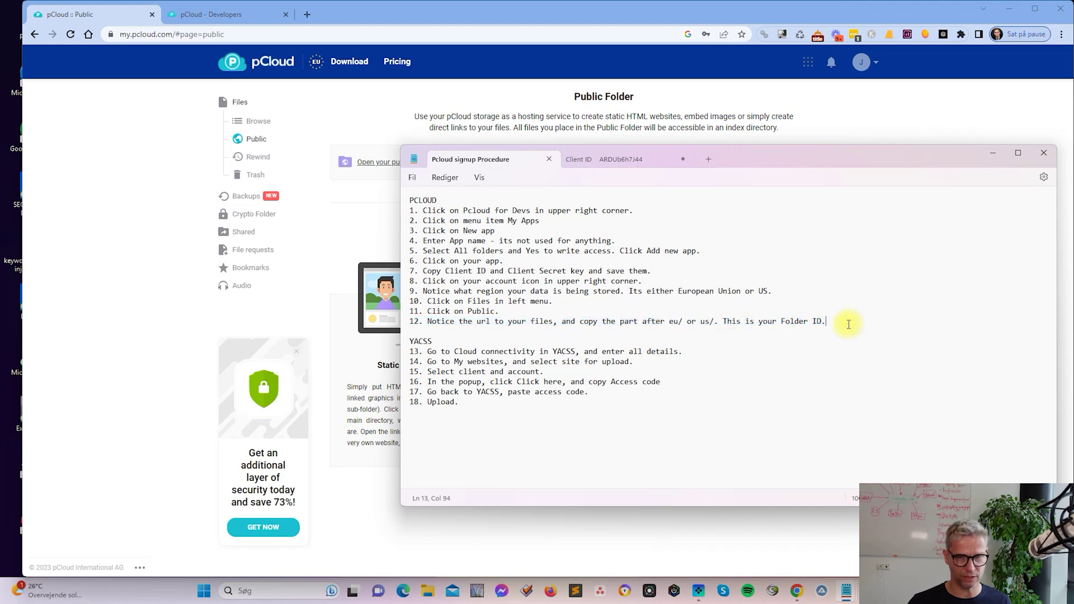
left_click(141, 223)
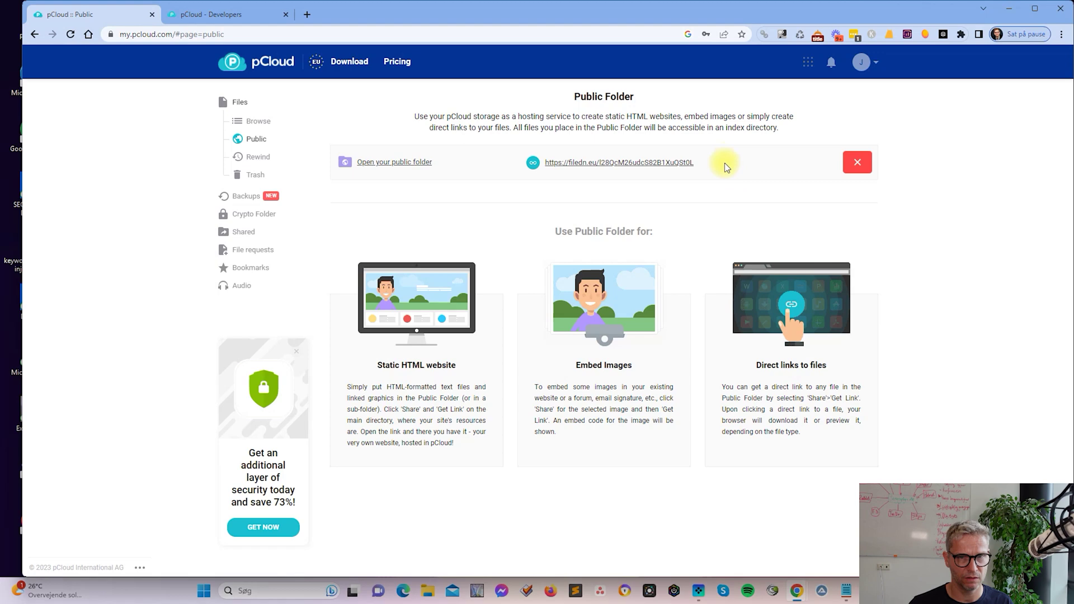
Copy the folder ID from the filedn.eu link and paste it below the client credentials in Notepad
left_click_drag(713, 163, 599, 164)
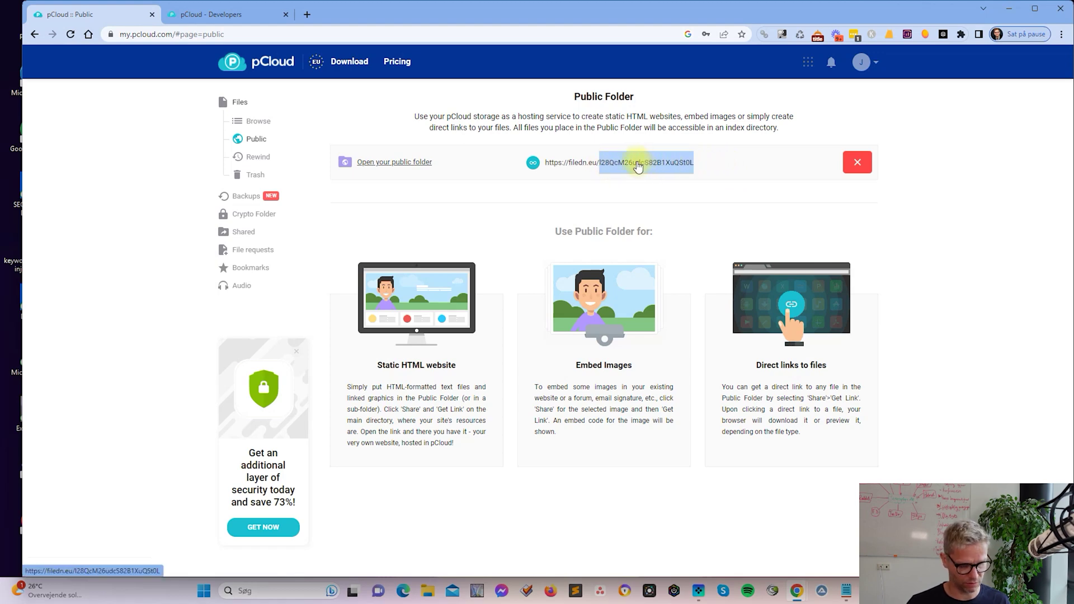
key("alt+Tab")
left_click(600, 159)
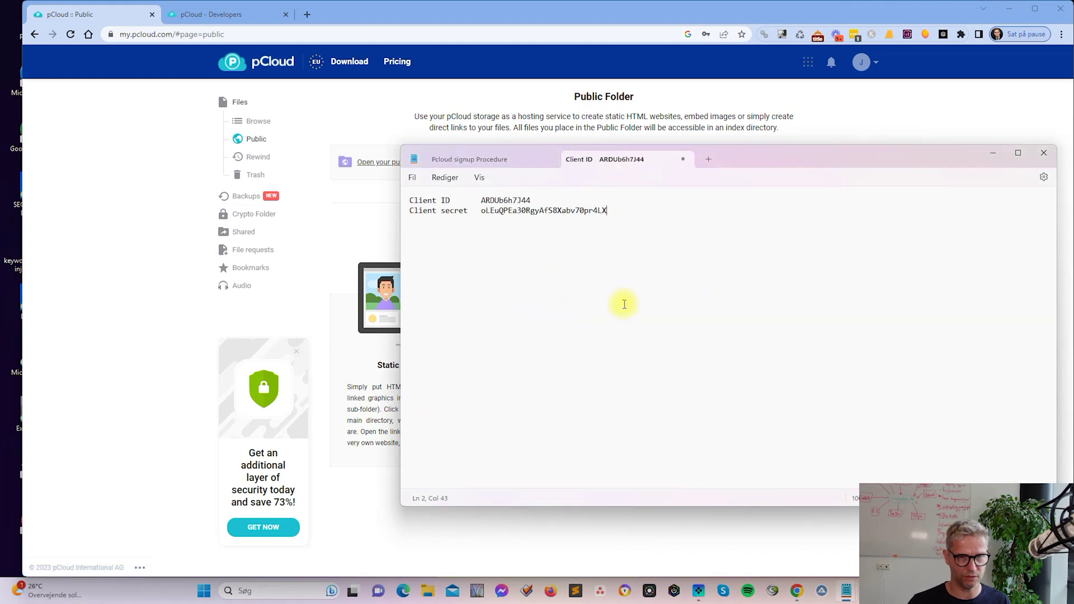
key("ctrl+v")
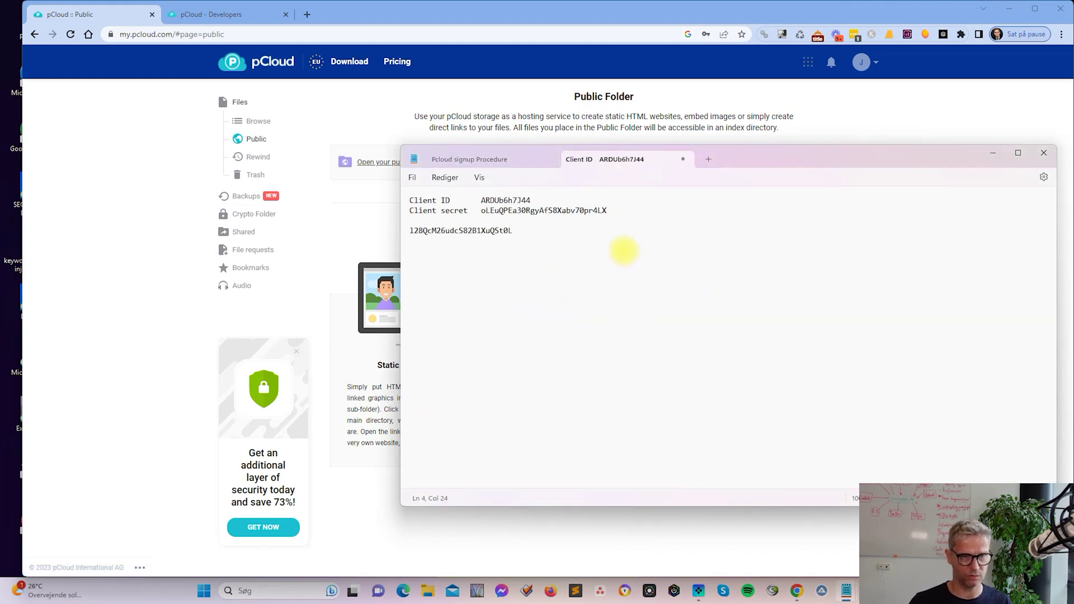
key("alt+Tab")
key("alt+Tab")
key("alt+Tab")
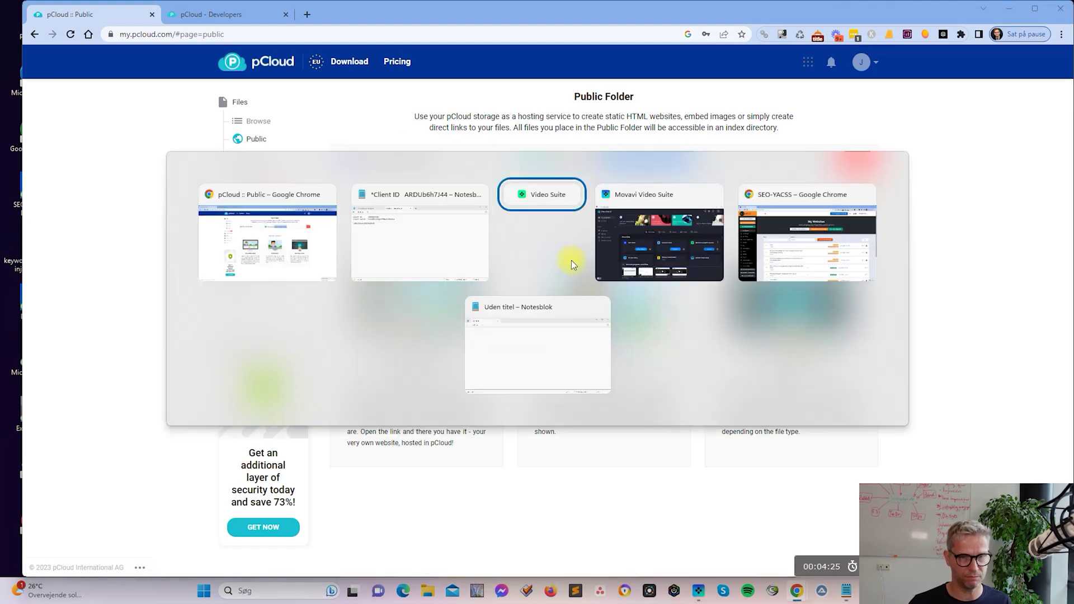
left_click(428, 248)
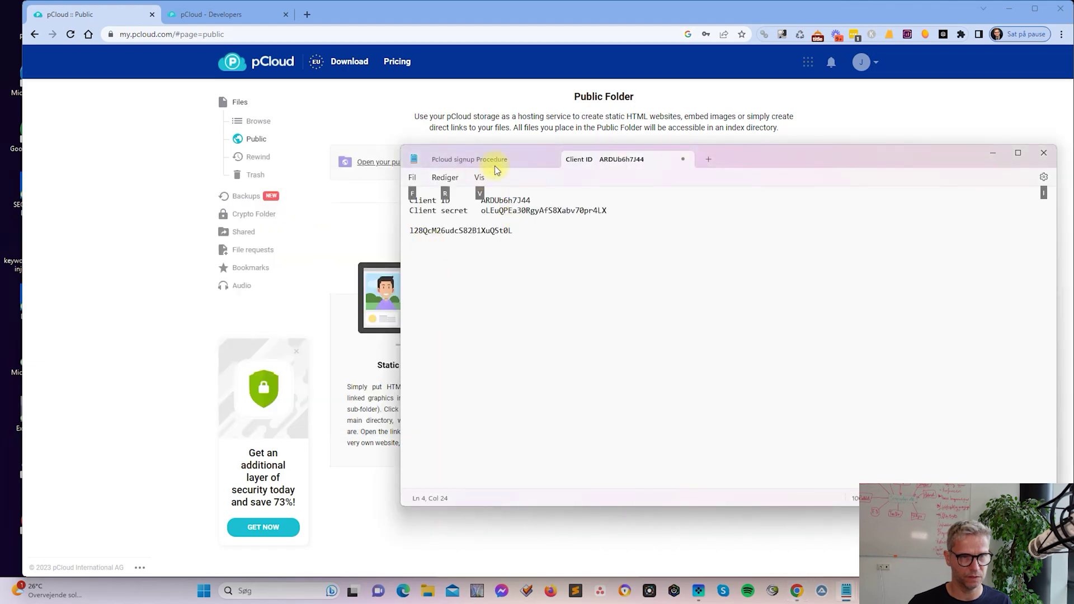
left_click(499, 164)
left_click(550, 382)
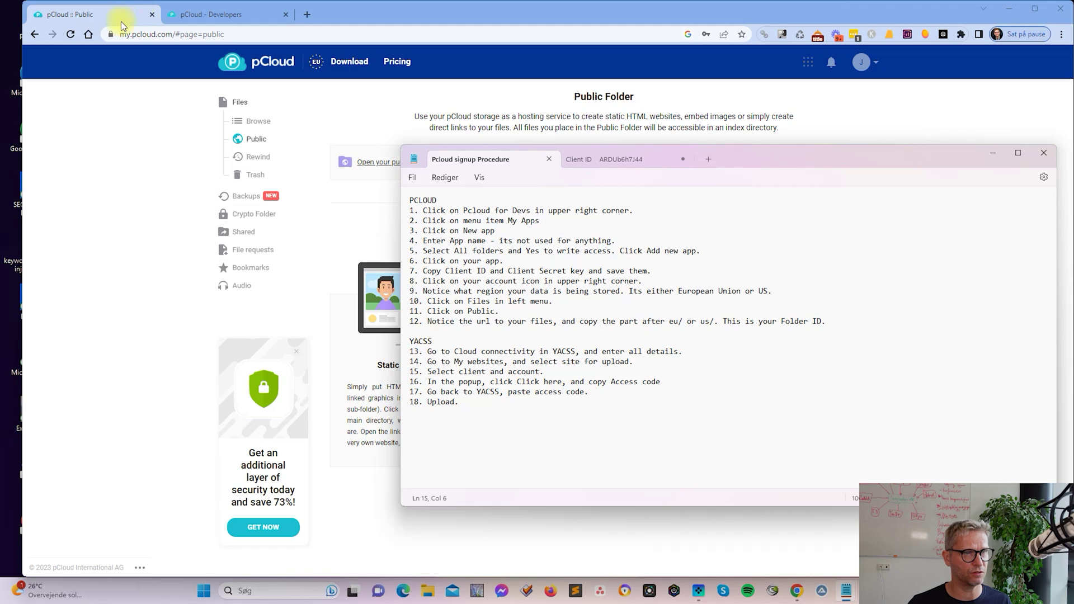
Load the YACSS site, expand the Pcloud accounts list and start adding a new account
left_click(293, 15)
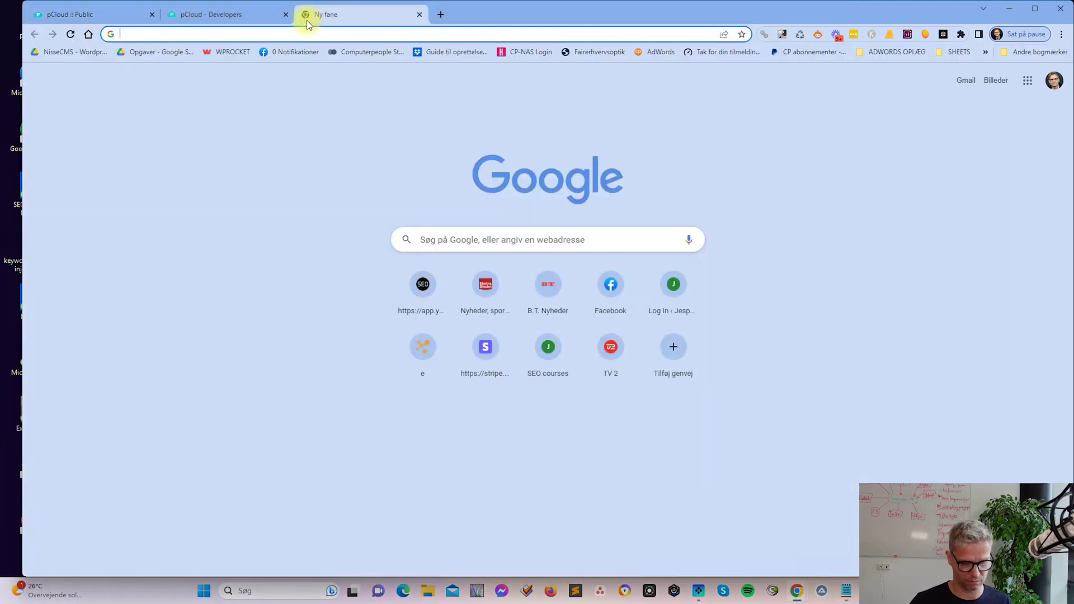
type("app.yacss.site")
key("Return")
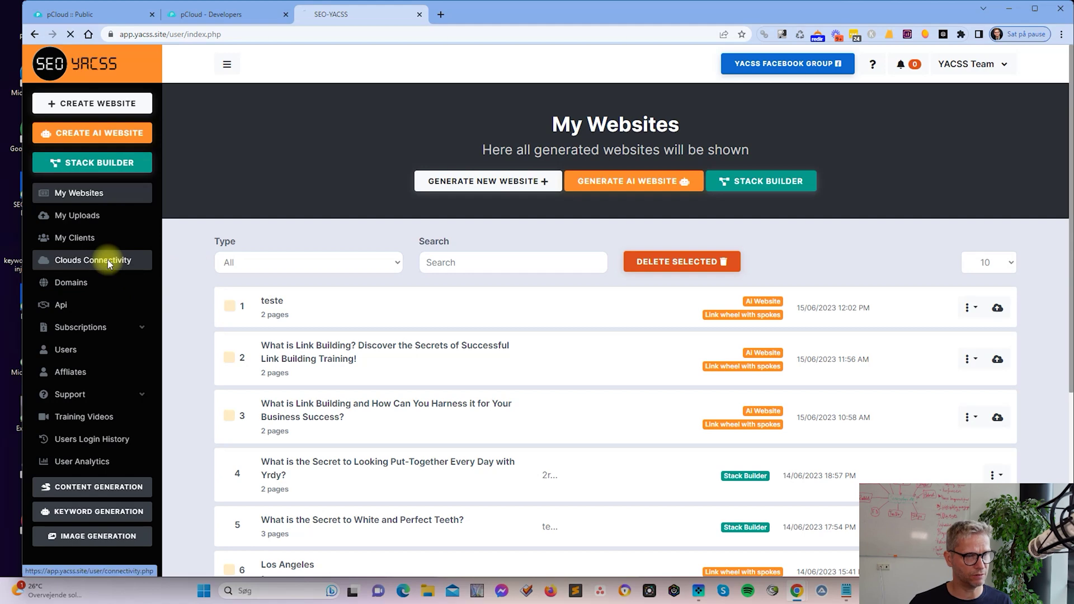
scroll(301, 286, "down", 3)
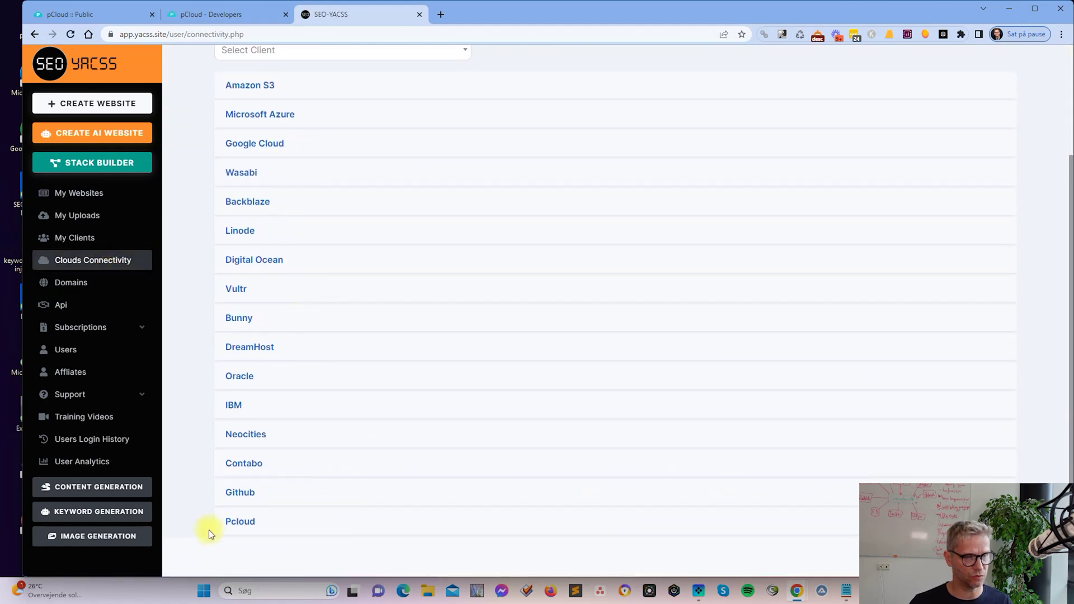
left_click(243, 522)
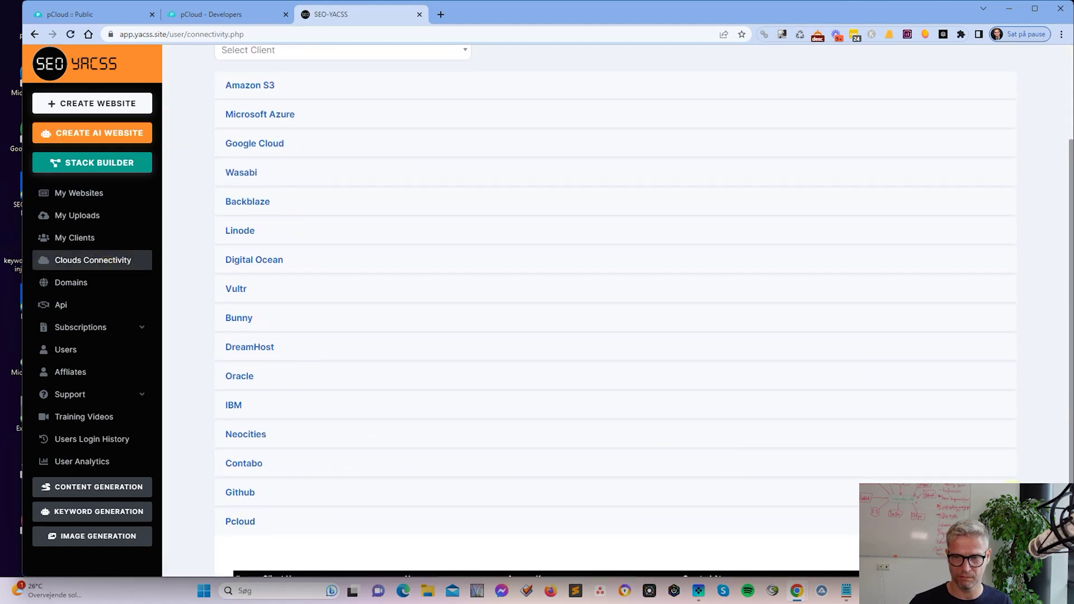
scroll(808, 432, "down", 1)
scroll(816, 479, "down", 1)
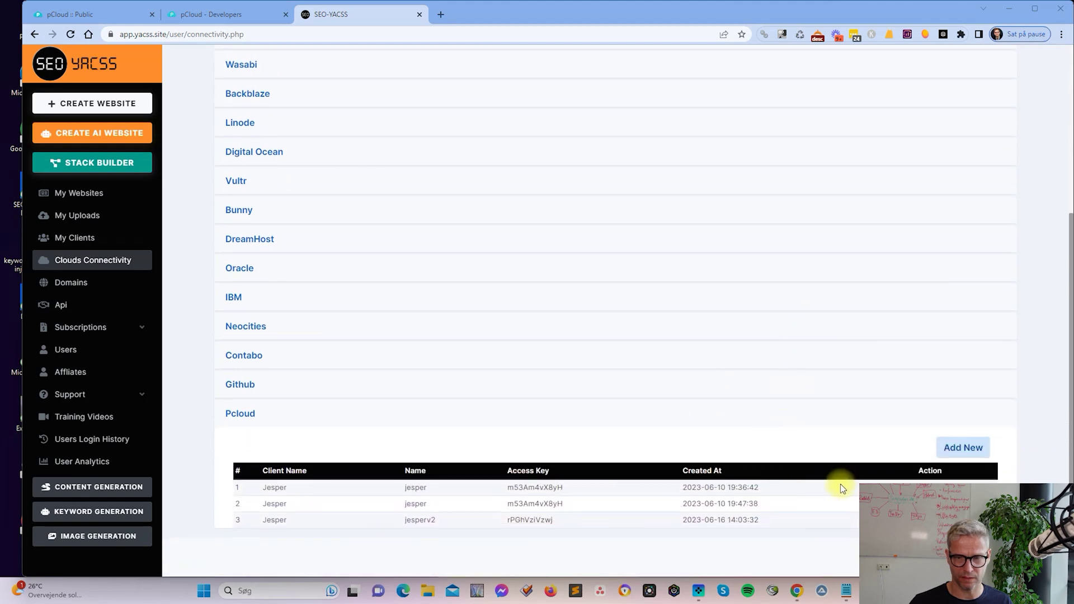
left_click(976, 448)
Assign the account to client Jesper and paste in the Client ID from Notepad
left_click(519, 206)
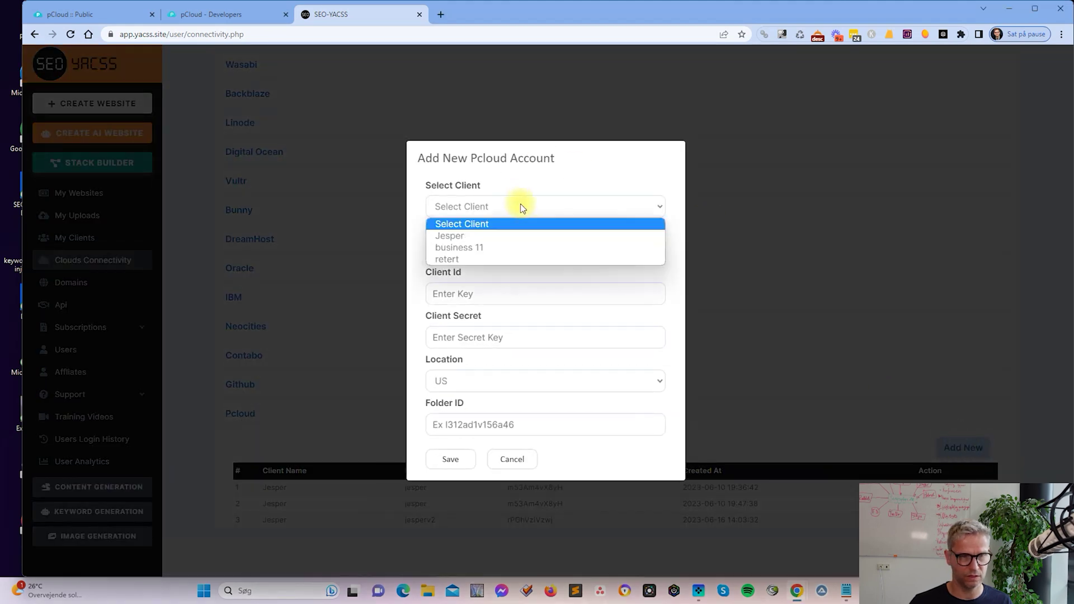
left_click(501, 239)
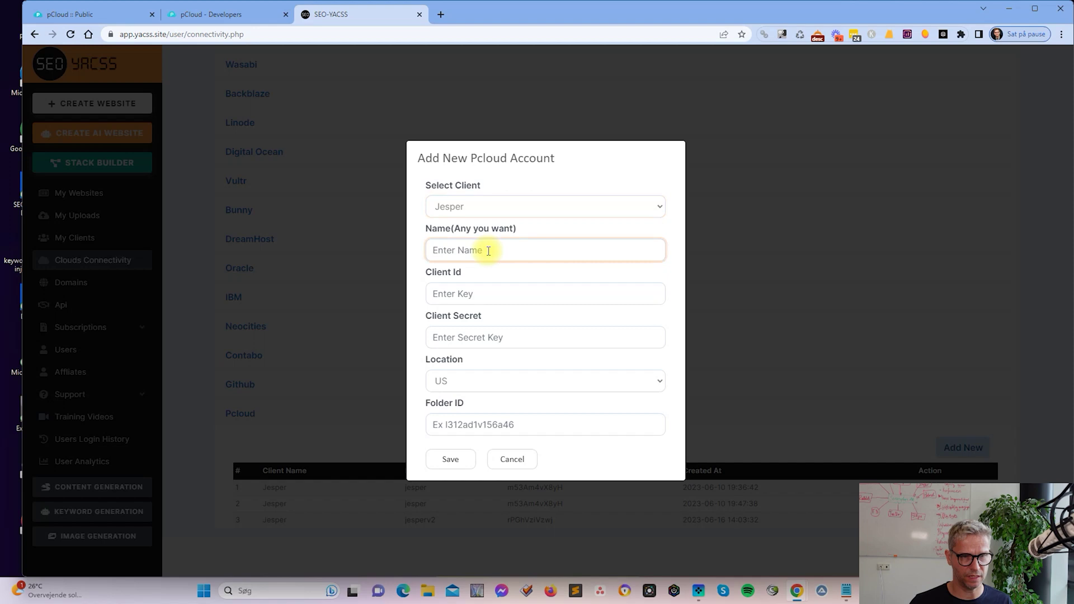
type("Jespertest1")
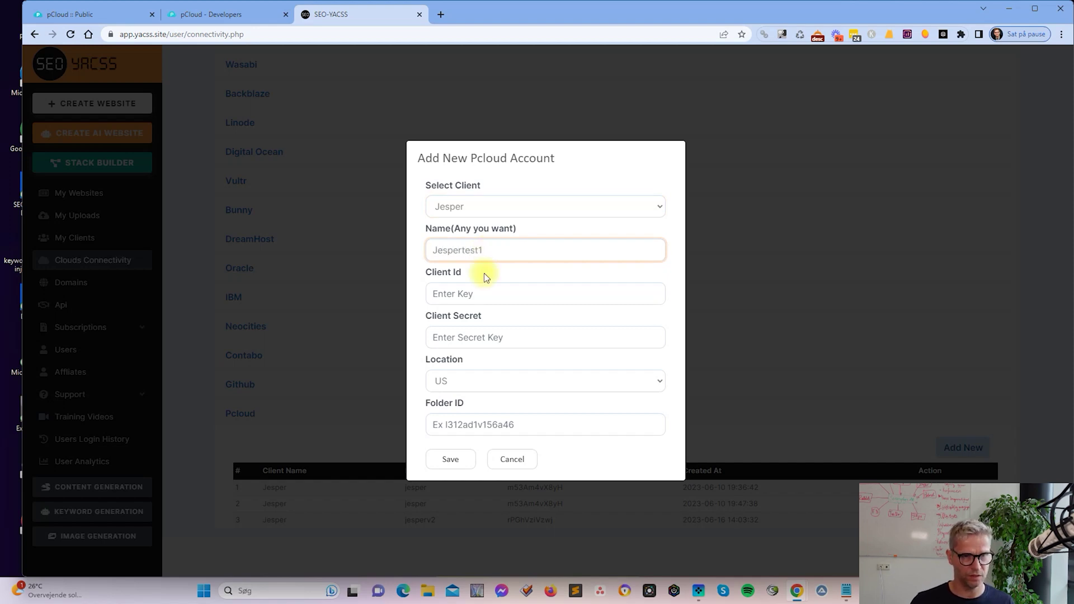
key("alt+Tab")
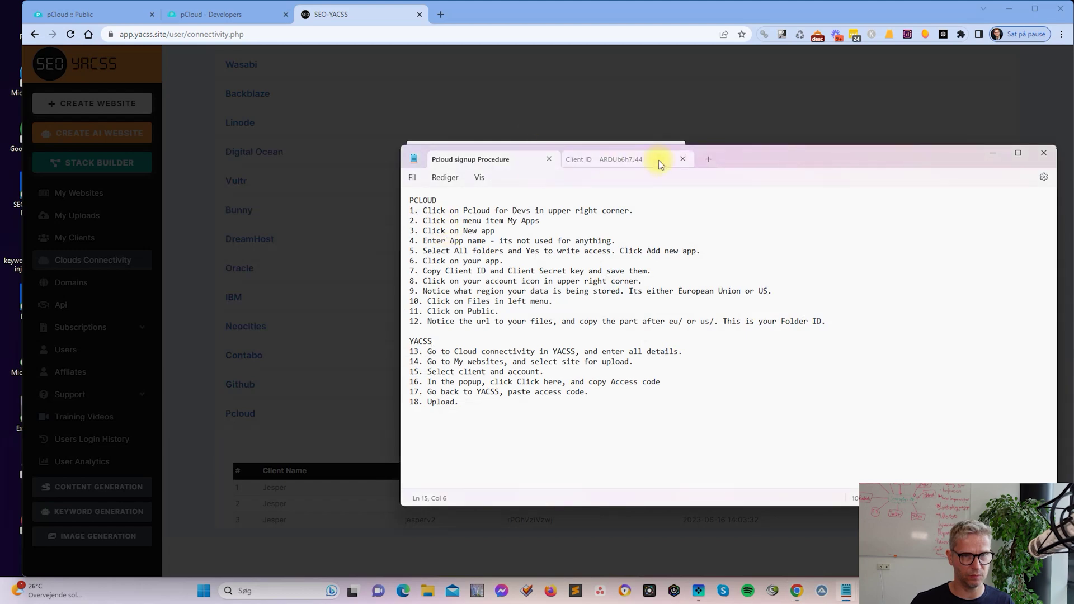
left_click(659, 159)
left_click_drag(552, 203, 483, 201)
right_click(505, 202)
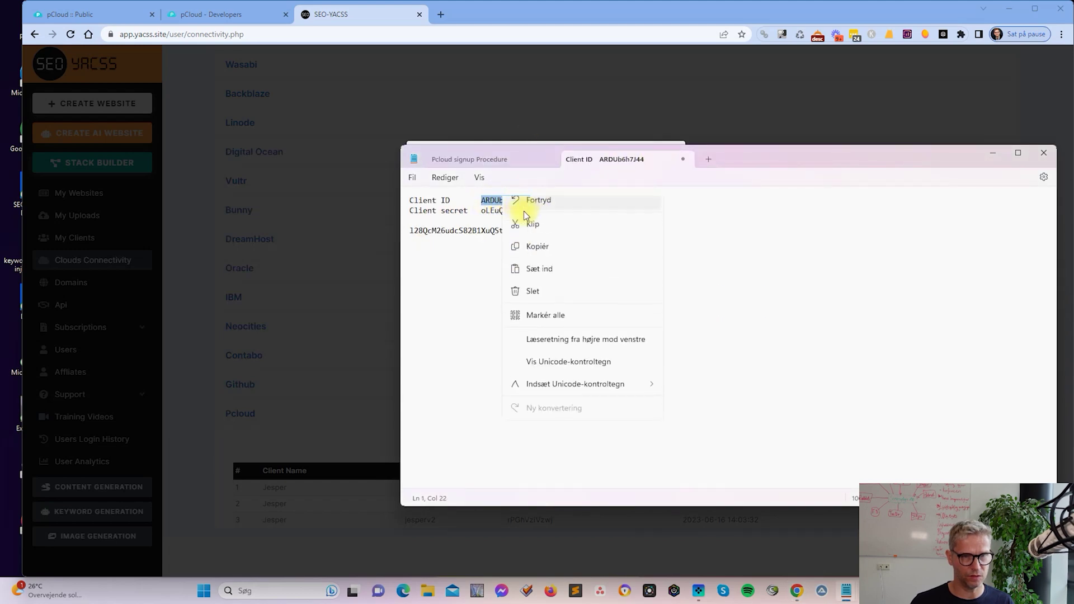
left_click(542, 255)
key("alt+Tab")
left_click(523, 291)
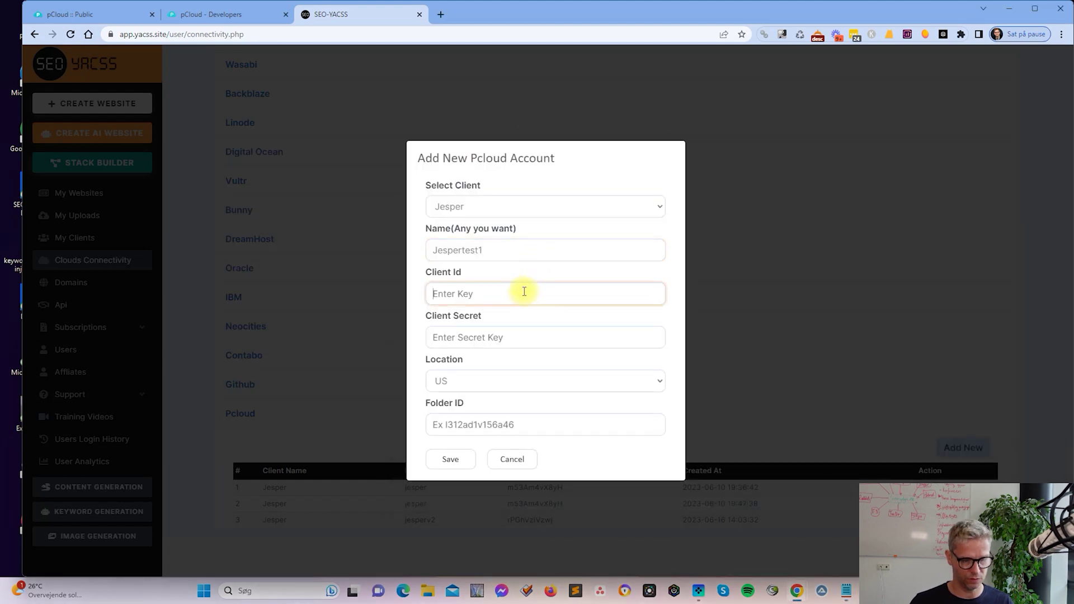
key("ctrl+v")
Paste in the Client Secret and set the storage location to European Union
key("alt+Tab")
left_click_drag(606, 210, 483, 210)
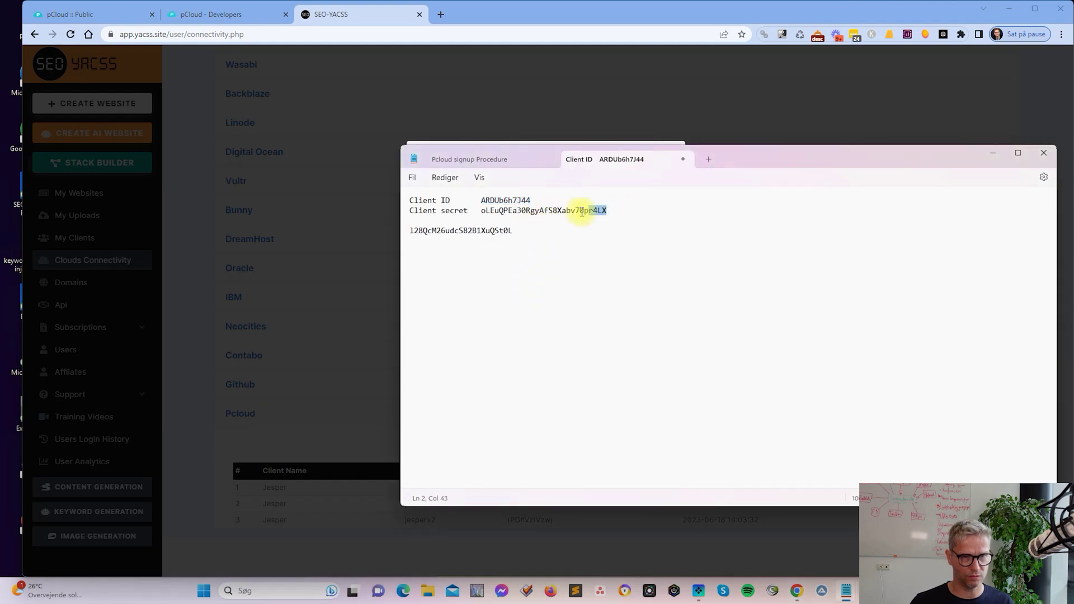
key("alt+Tab")
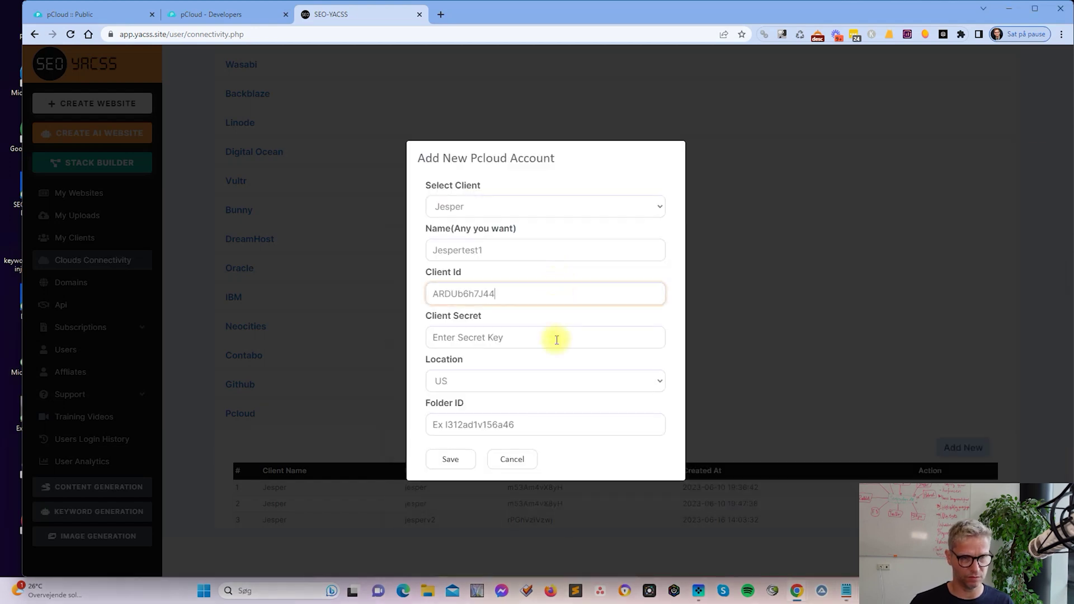
left_click(556, 339)
key("ctrl+v")
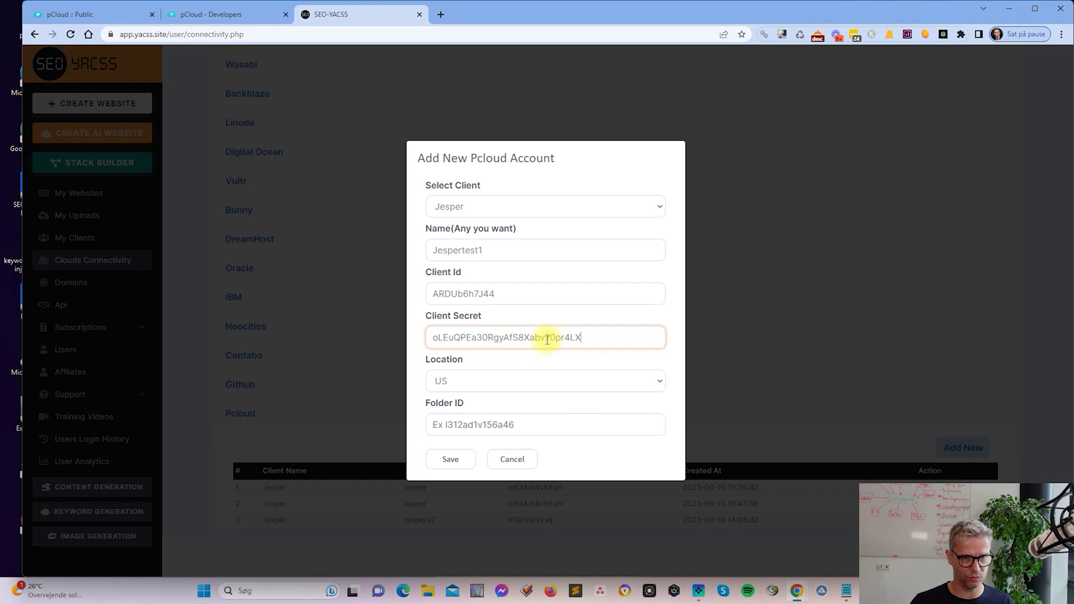
left_click(550, 380)
left_click(537, 406)
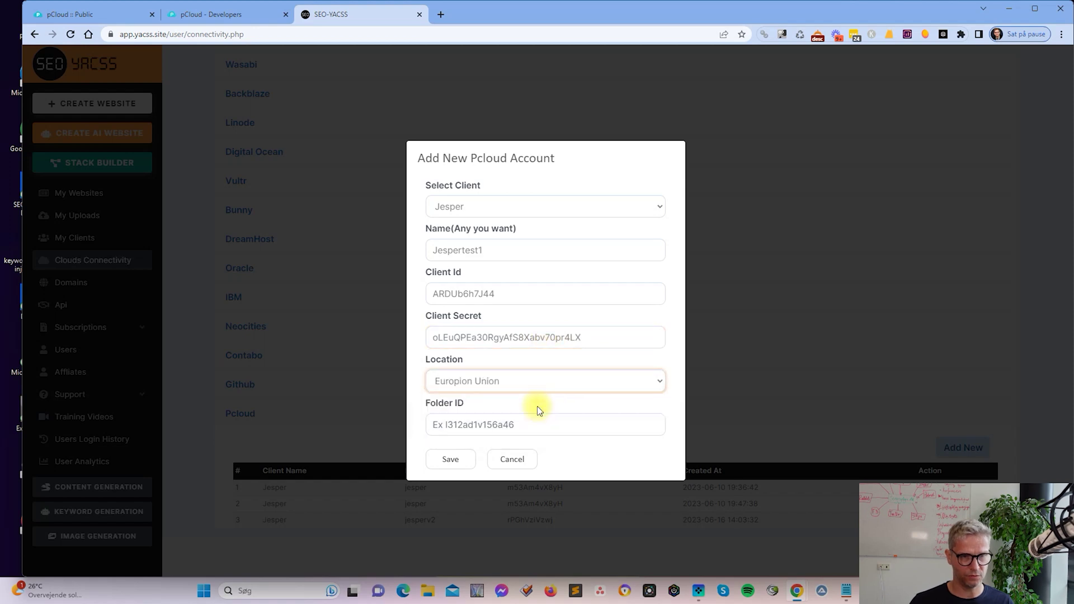
Paste in the Folder ID and save the new Jespertest1 pCloud account
key("alt+Tab")
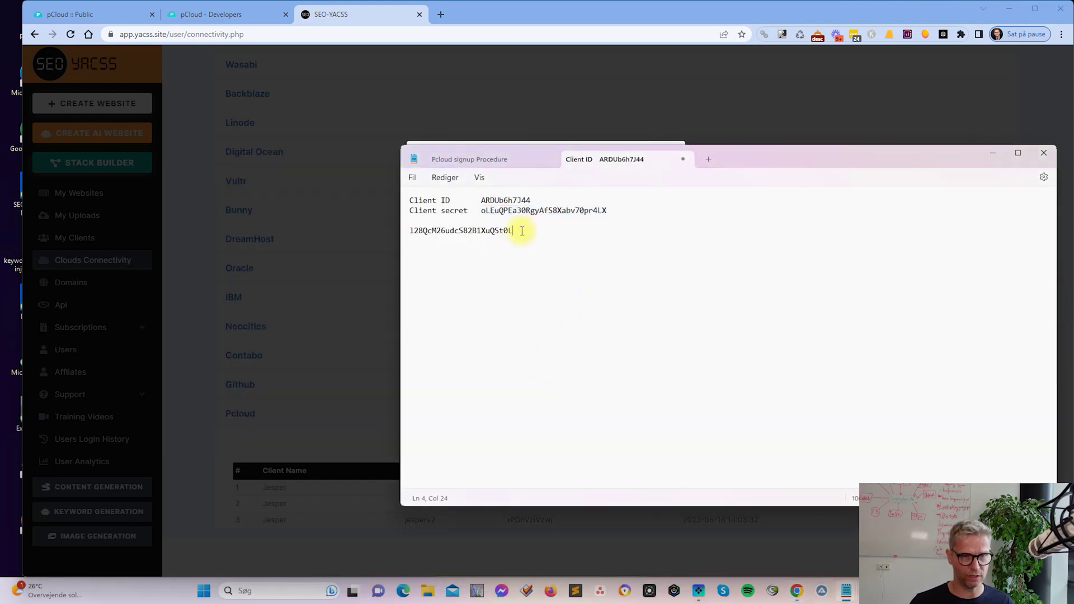
left_click_drag(515, 232, 402, 234)
key("alt+Tab")
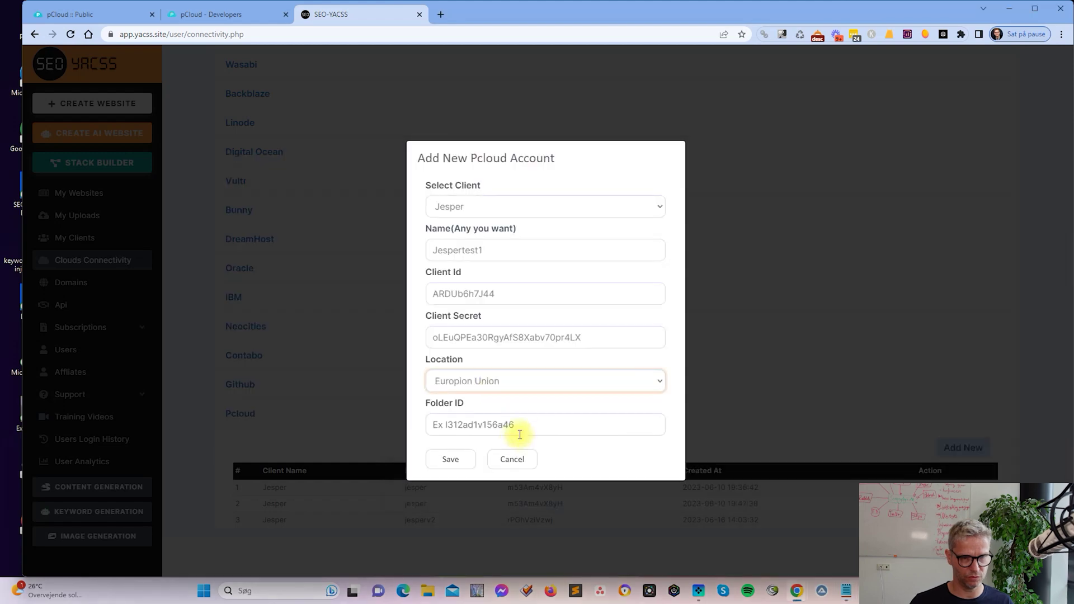
left_click(522, 425)
key("ctrl+v")
left_click(466, 461)
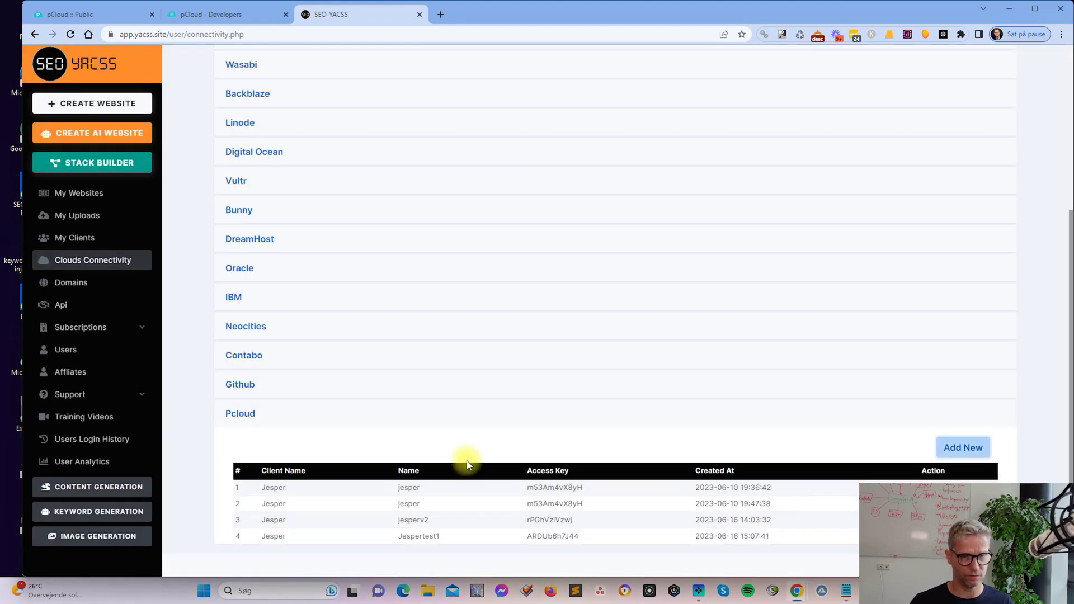
scroll(597, 416, "down", 1)
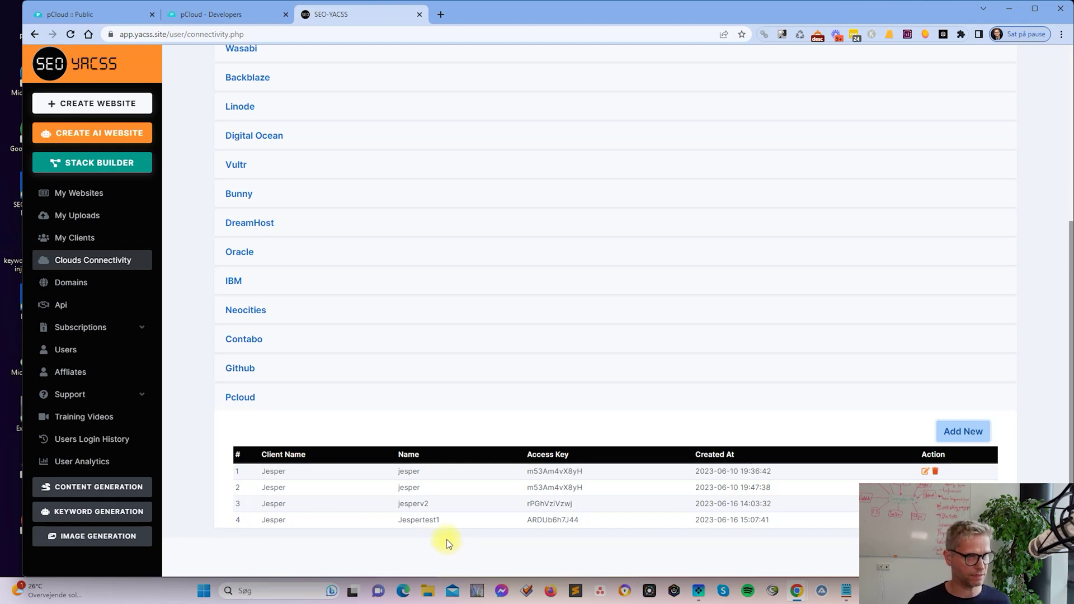
Start a new website stack in My Websites named pcloudtest
left_click(89, 193)
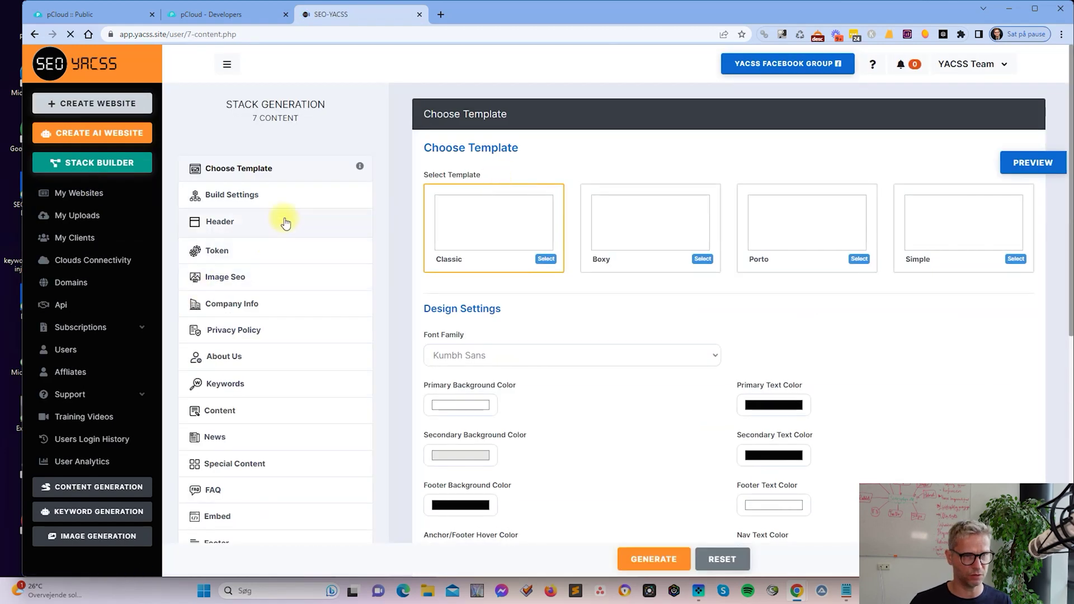
left_click(277, 195)
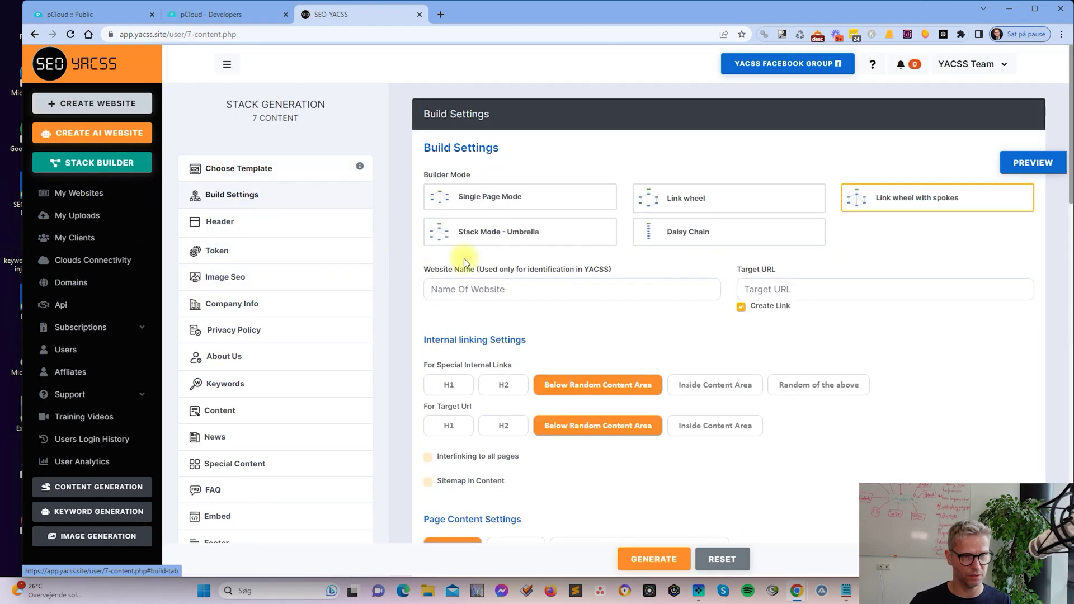
left_click(483, 295)
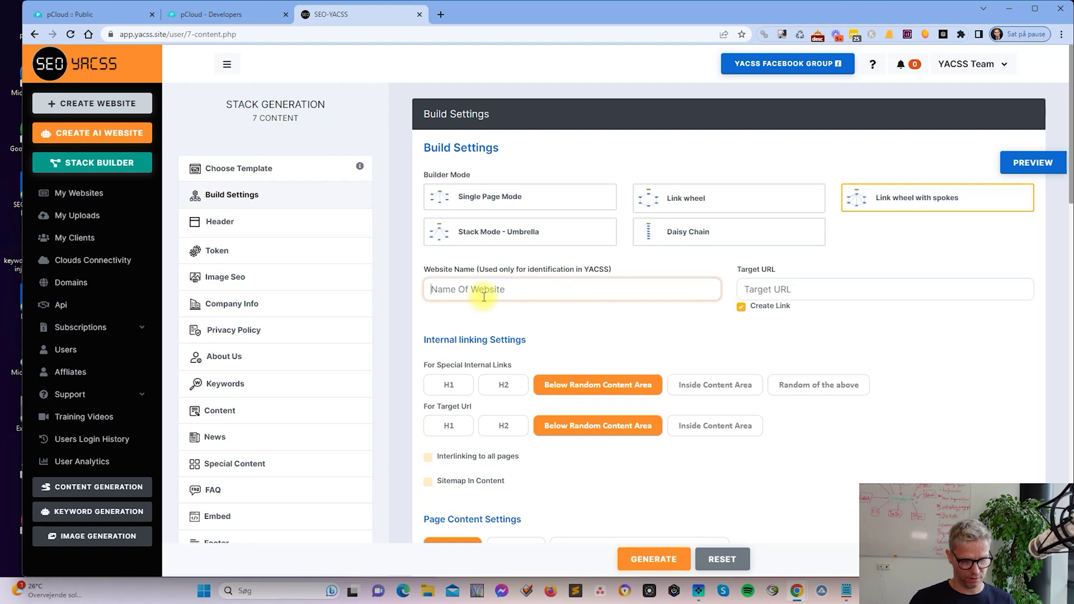
type("pcloudtest")
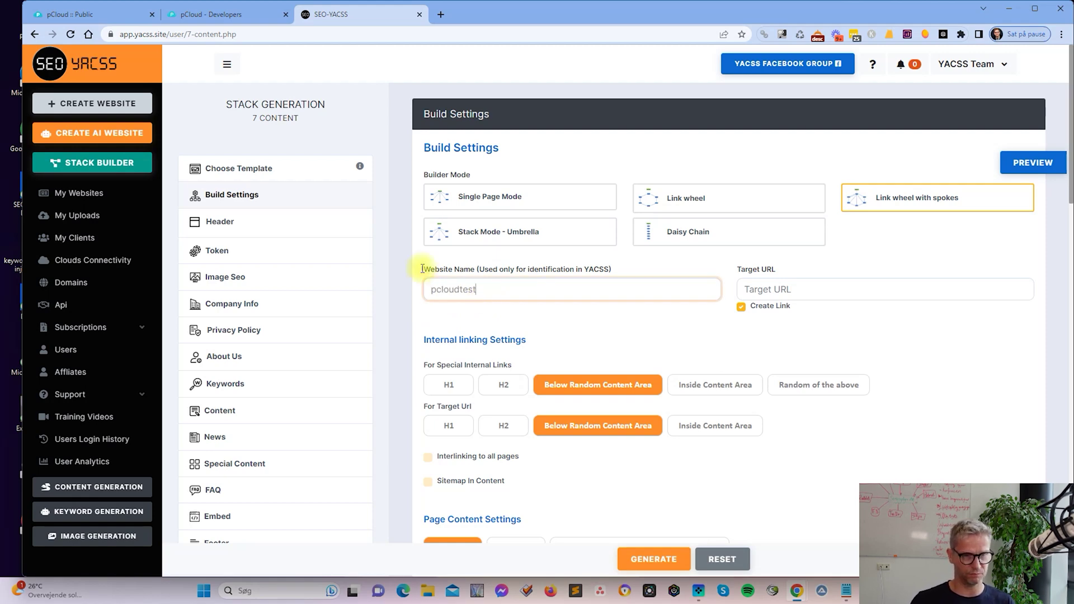
left_click(241, 202)
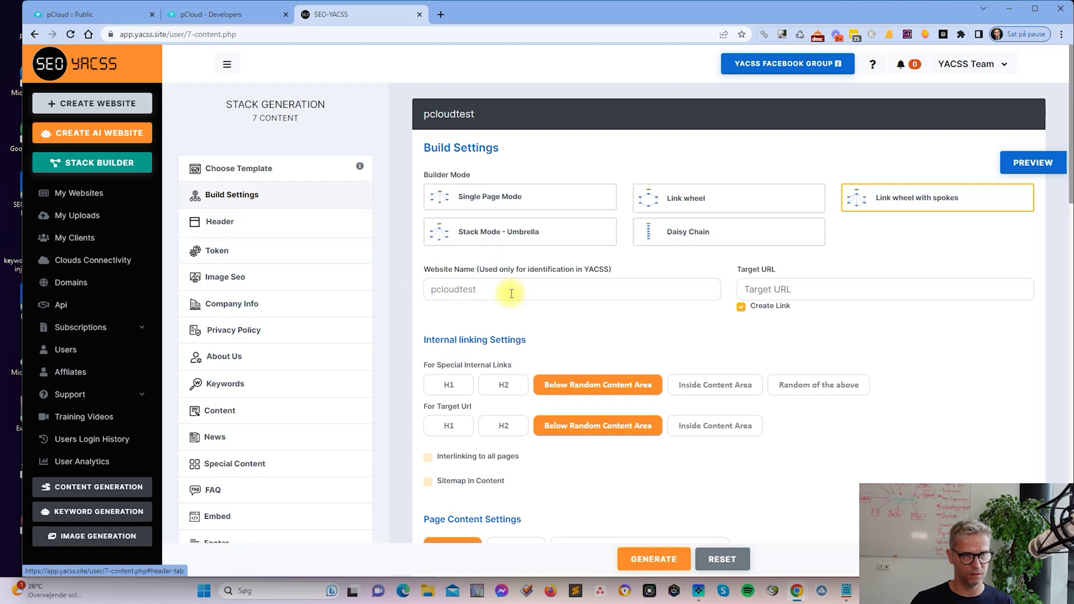
Fill in the header meta title and meta description for pcloudtest
left_click(232, 249)
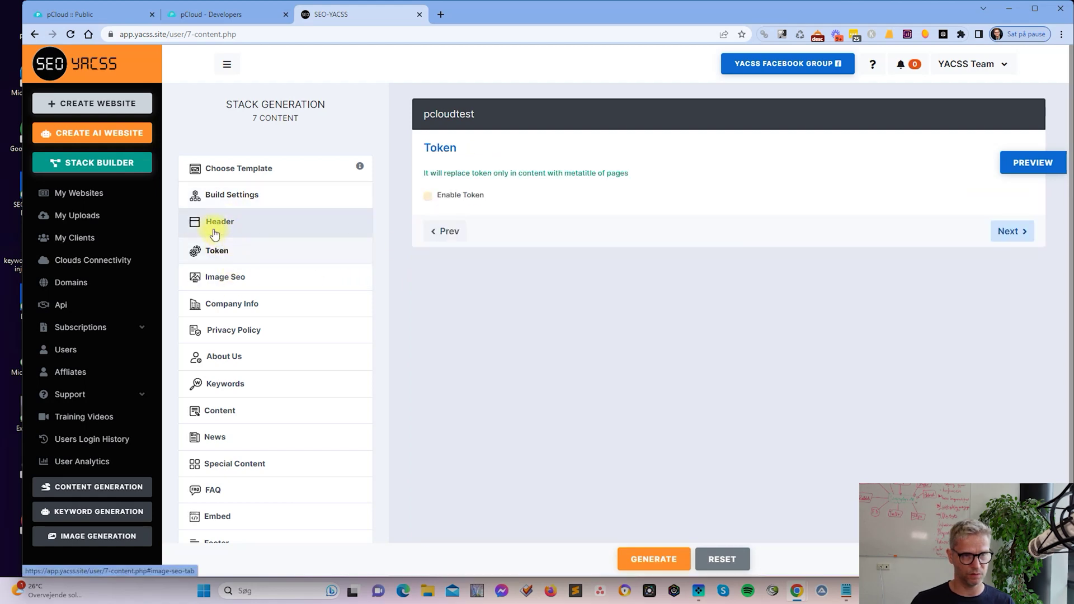
left_click(232, 225)
left_click(533, 325)
type("pcloud is awesome")
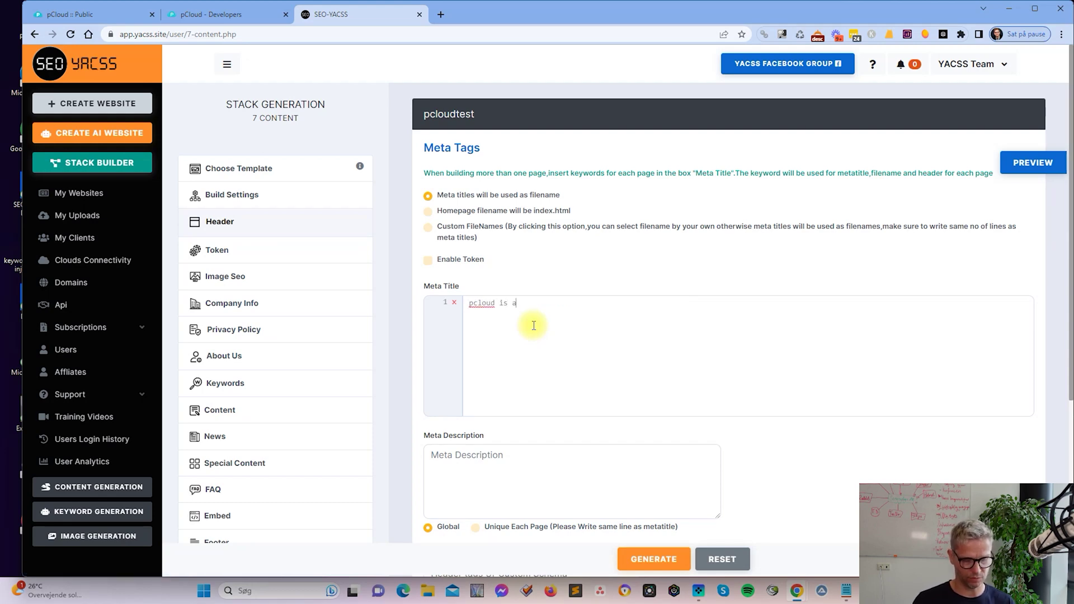
left_click(543, 459)
type("pifes matter")
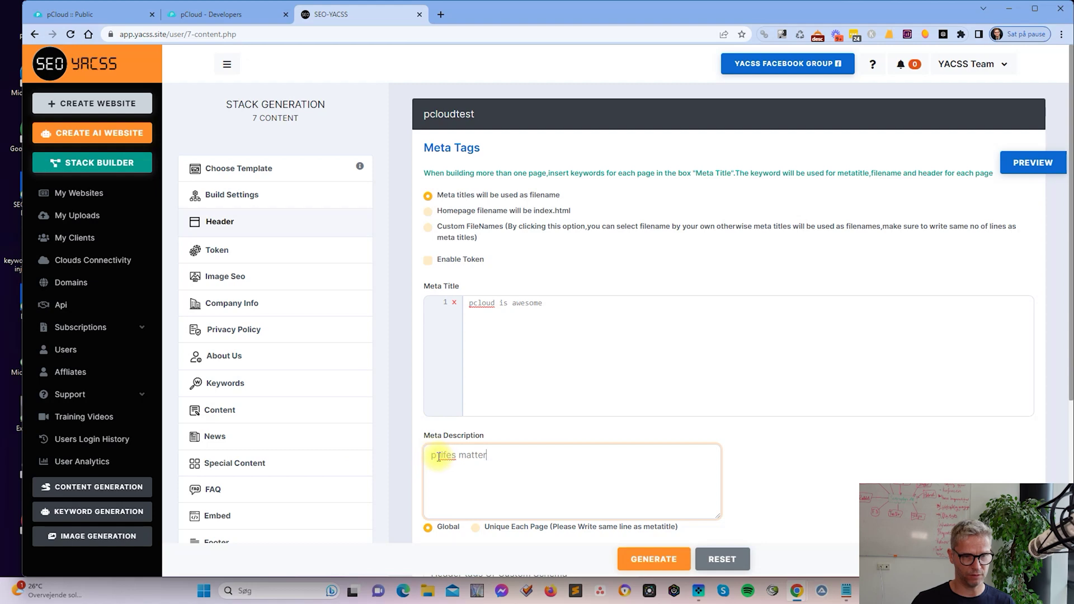
type("oud")
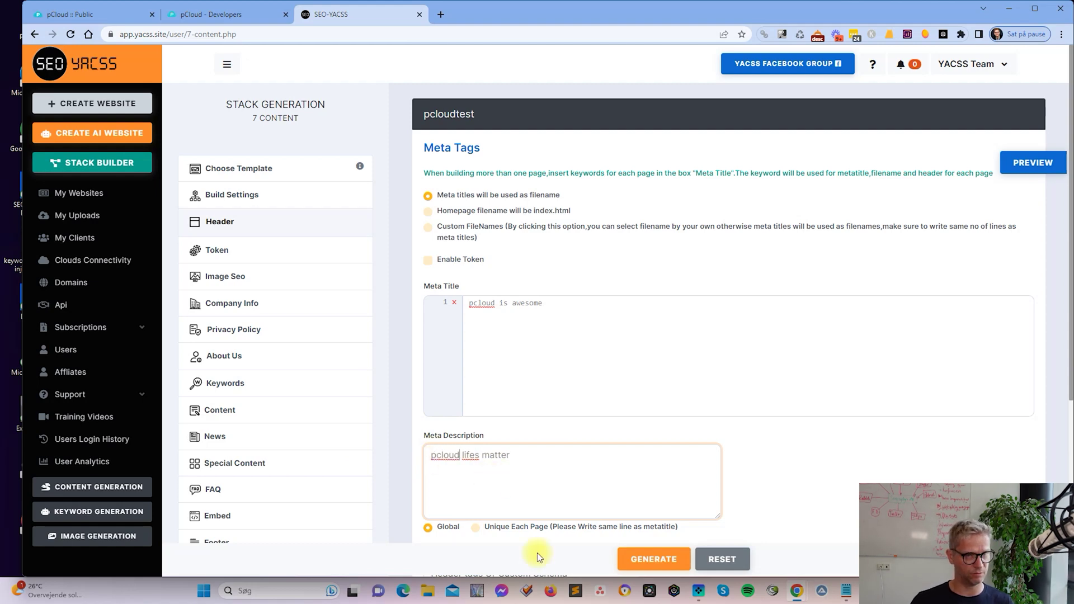
Generate the site's HTML files, dismiss the success message and close the preview
left_click(660, 560)
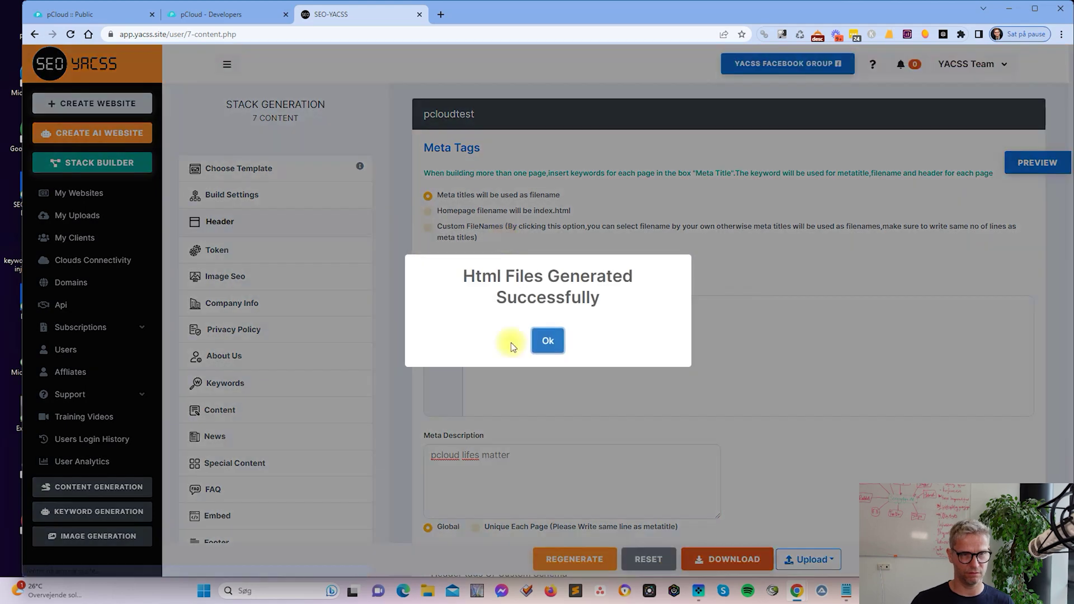
left_click(544, 340)
left_click(1029, 168)
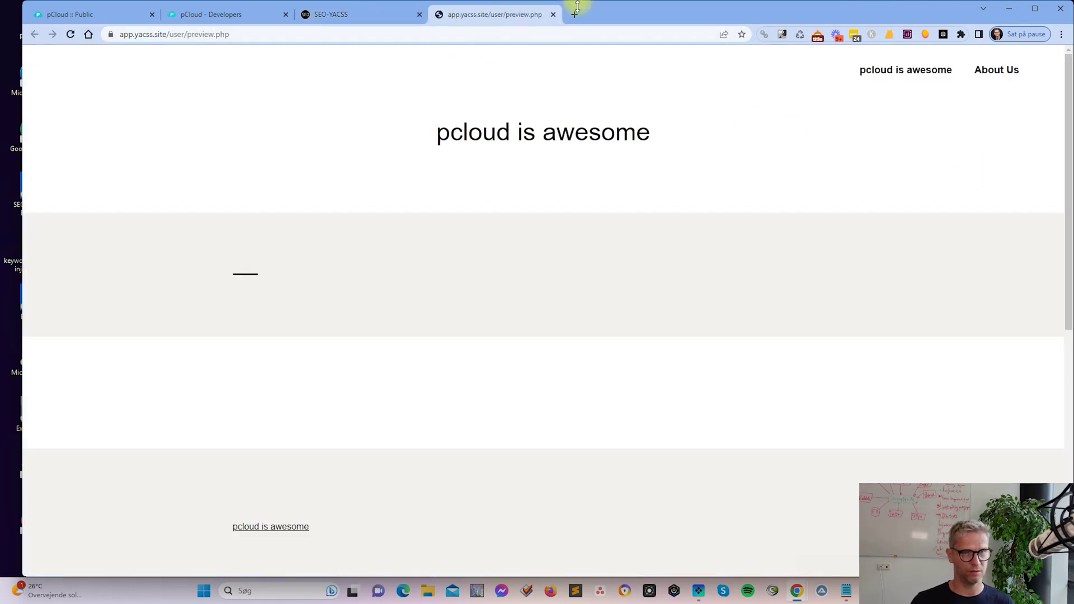
left_click(553, 14)
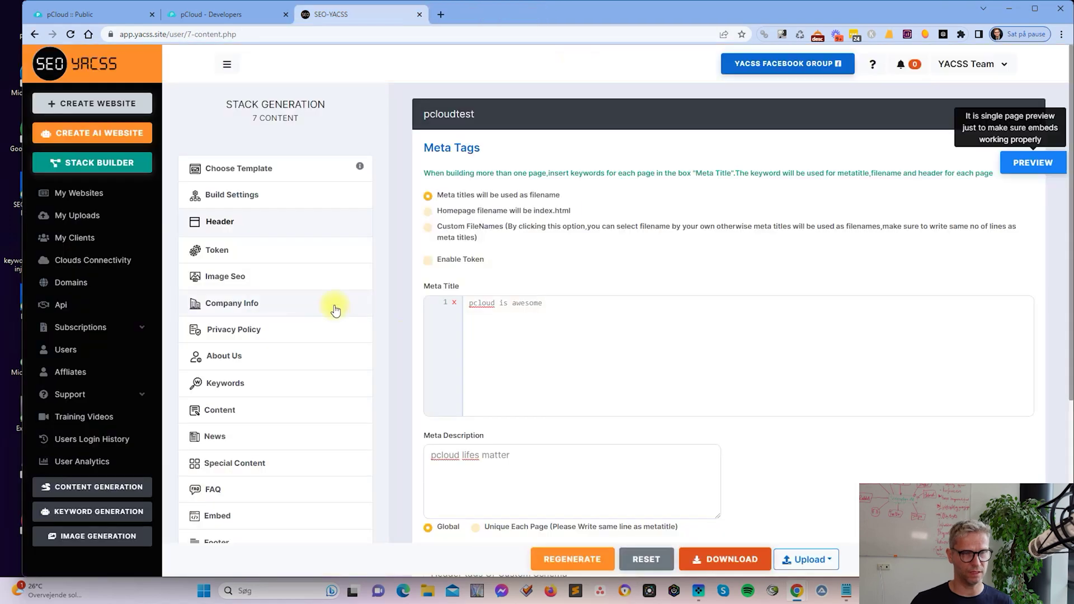
Show pcloudtest's cloud upload options and review the account/access-code steps in the signup notes
left_click(91, 194)
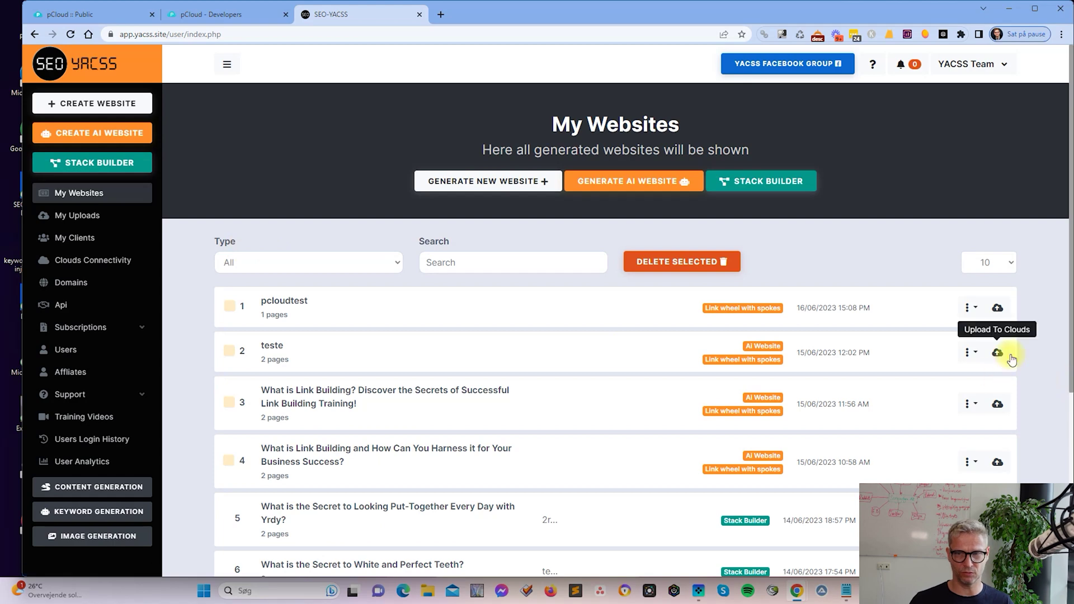
left_click(998, 309)
scroll(915, 329, "down", 3)
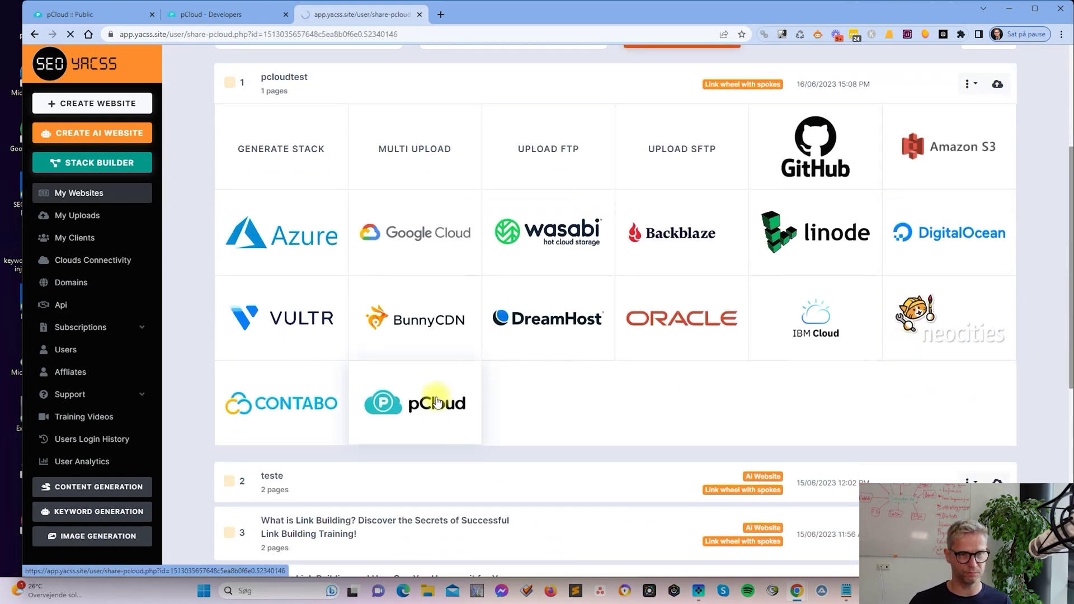
key("alt+Tab")
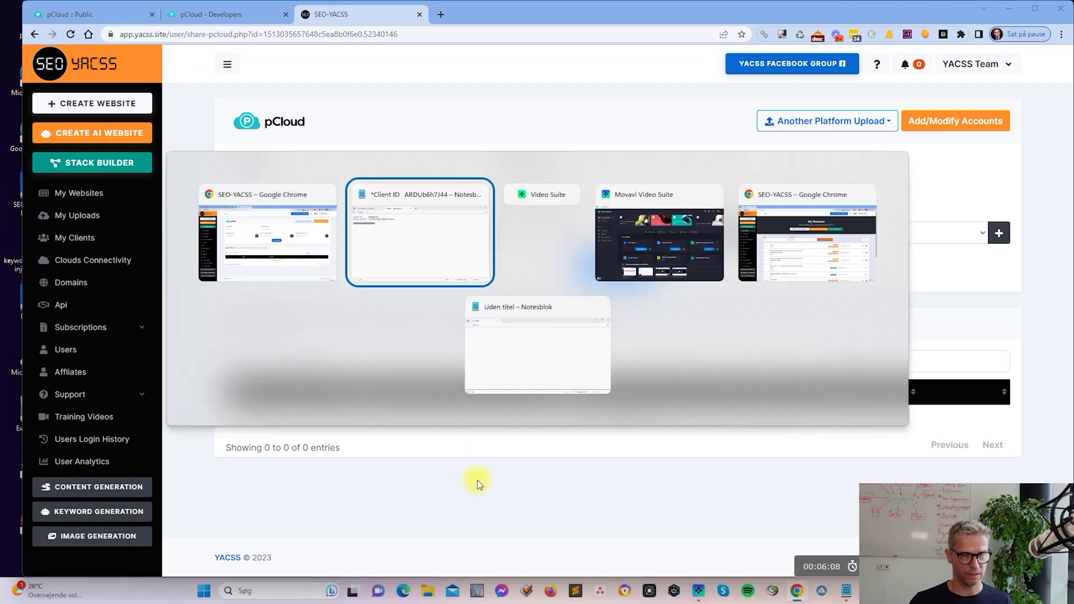
left_click(504, 161)
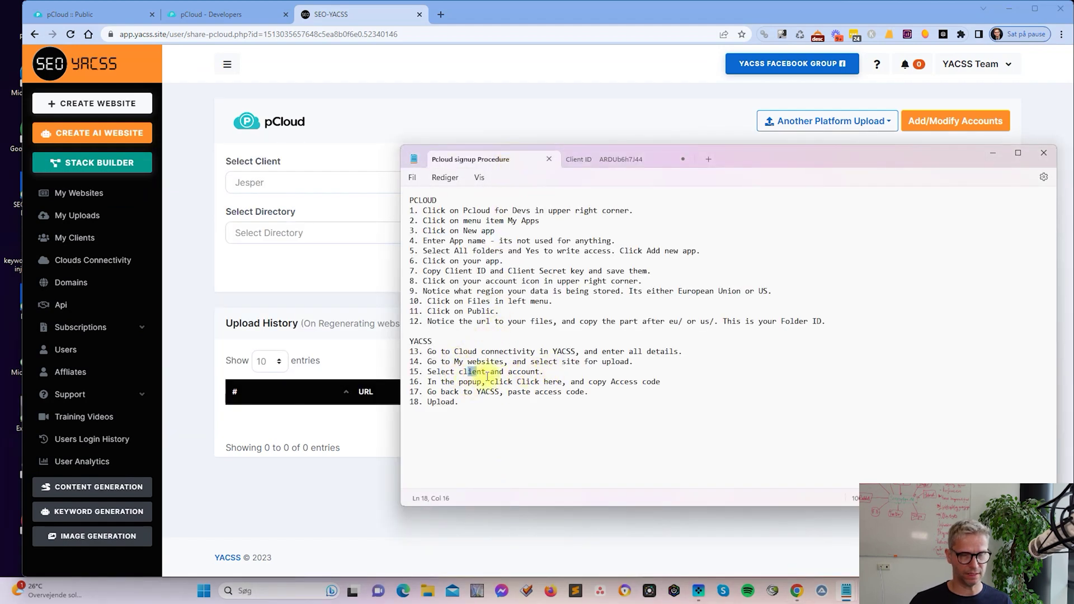
left_click_drag(479, 375, 546, 382)
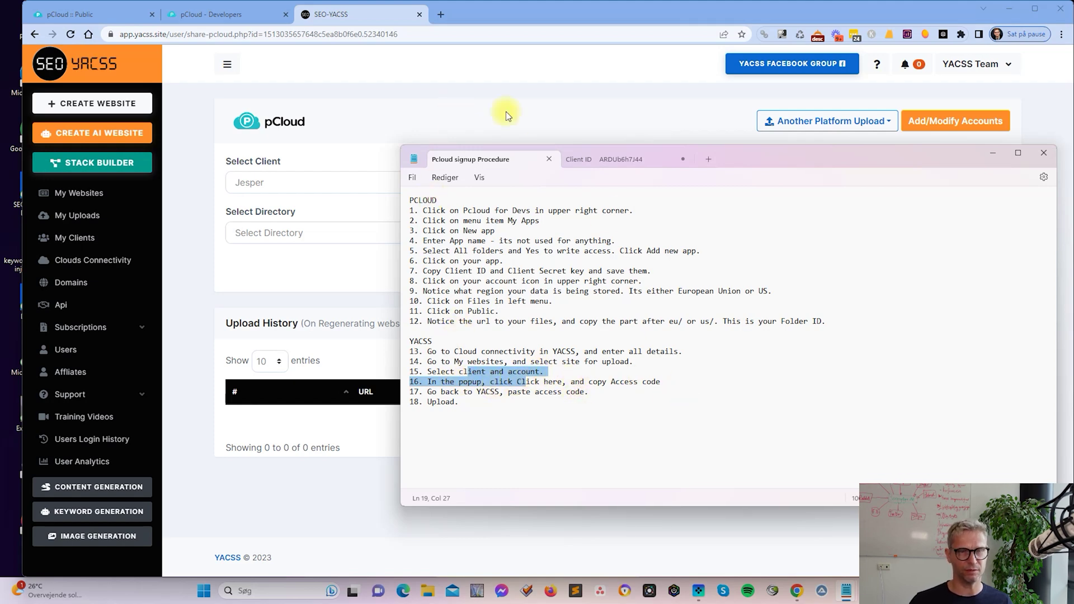
Back on the pCloud upload page, choose the Jespertest1 test account
left_click(486, 88)
left_click(547, 182)
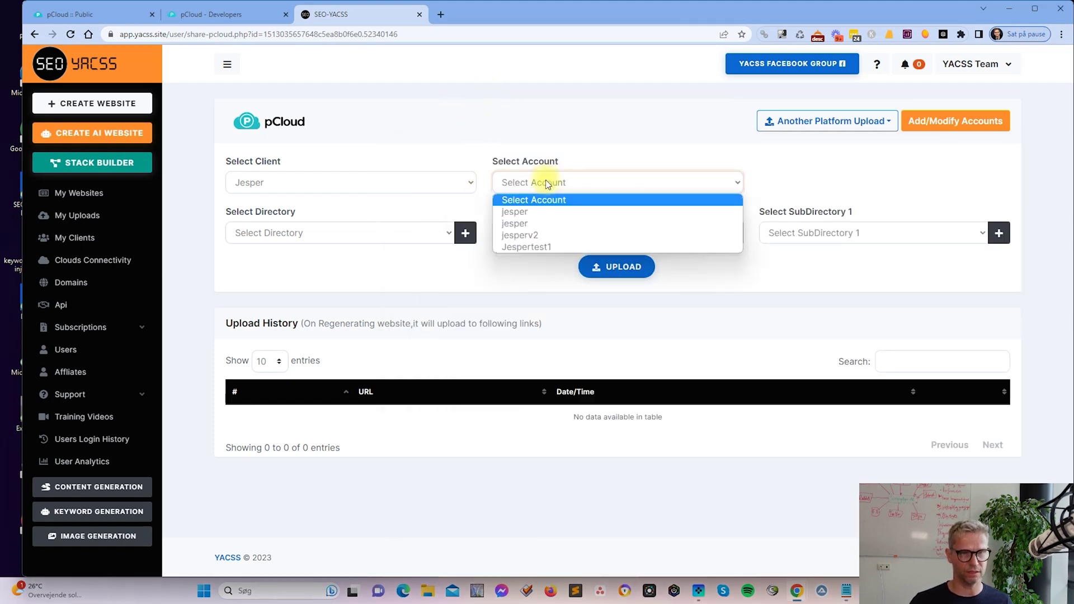
left_click(546, 247)
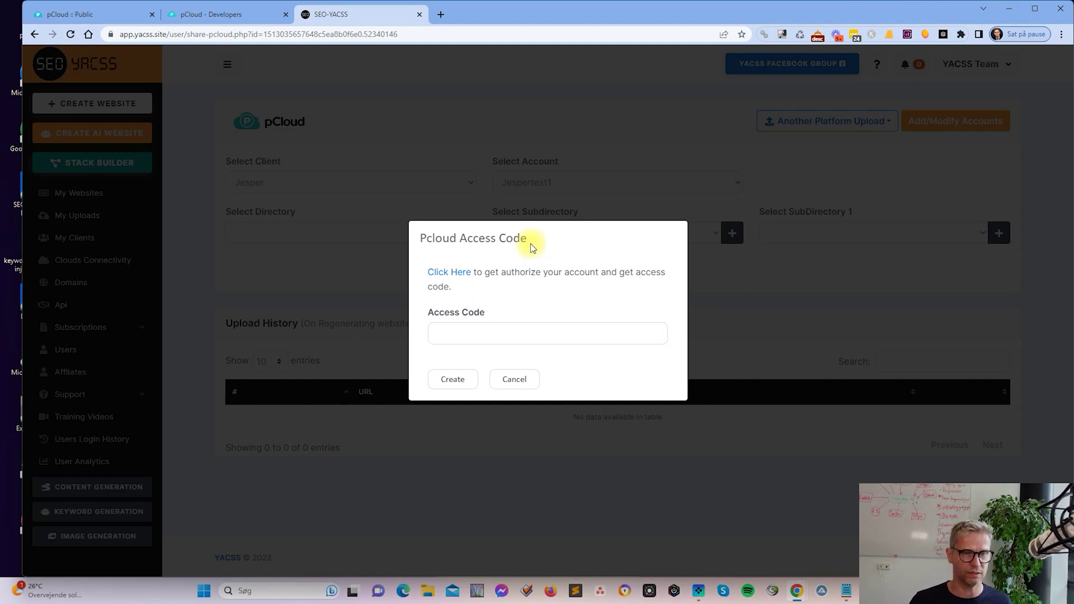
Get the pCloud access code from the authorization page and copy it
left_click(445, 272)
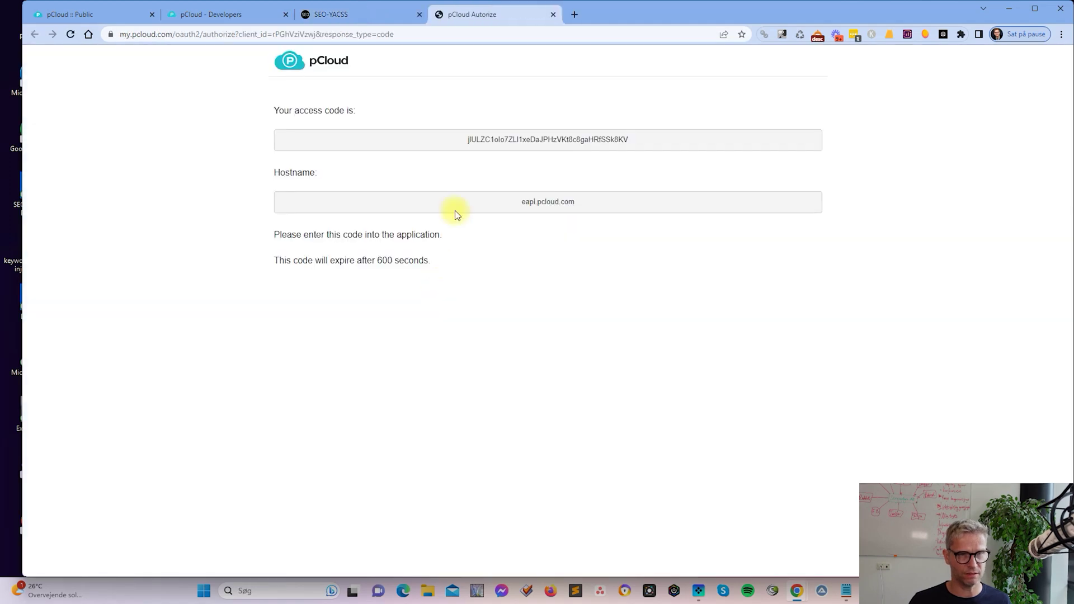
left_click_drag(642, 133, 529, 136)
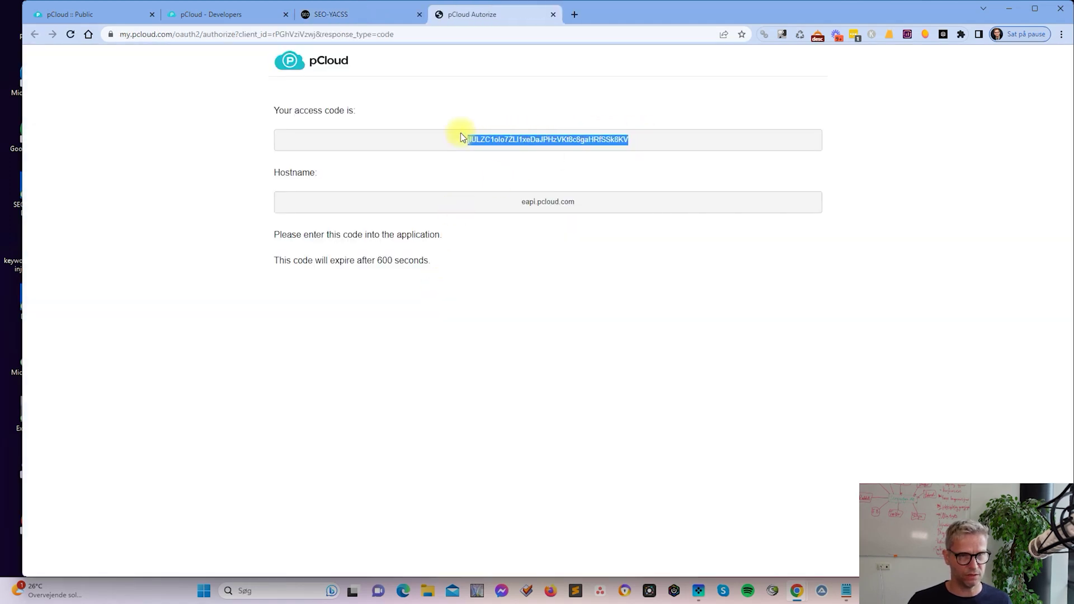
right_click(482, 137)
left_click(542, 148)
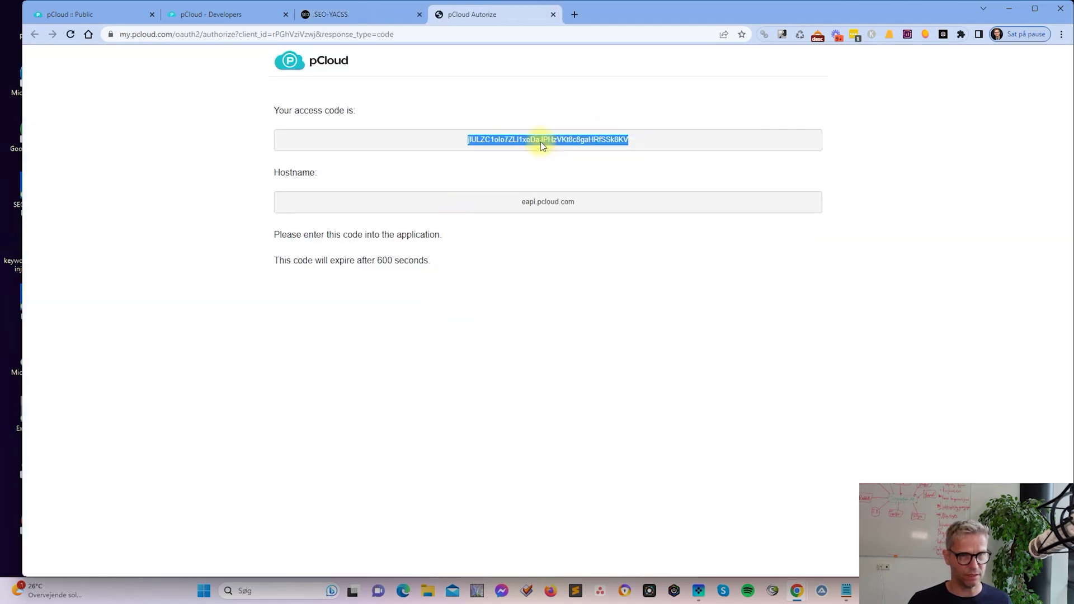
Paste the access code into the dialog and submit it to link the account
left_click(354, 15)
right_click(524, 335)
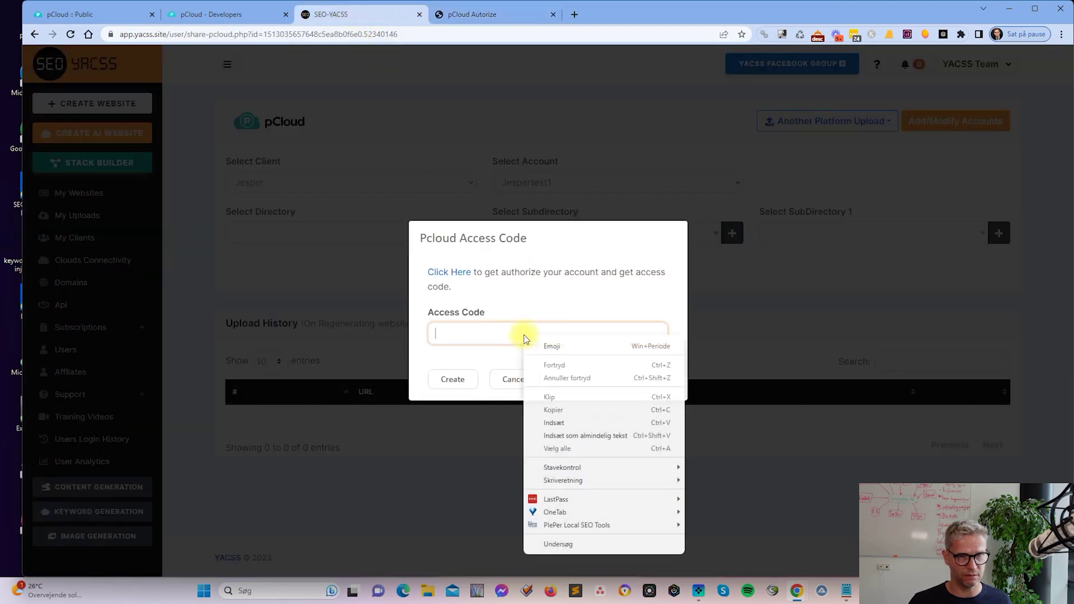
left_click(588, 422)
left_click(461, 382)
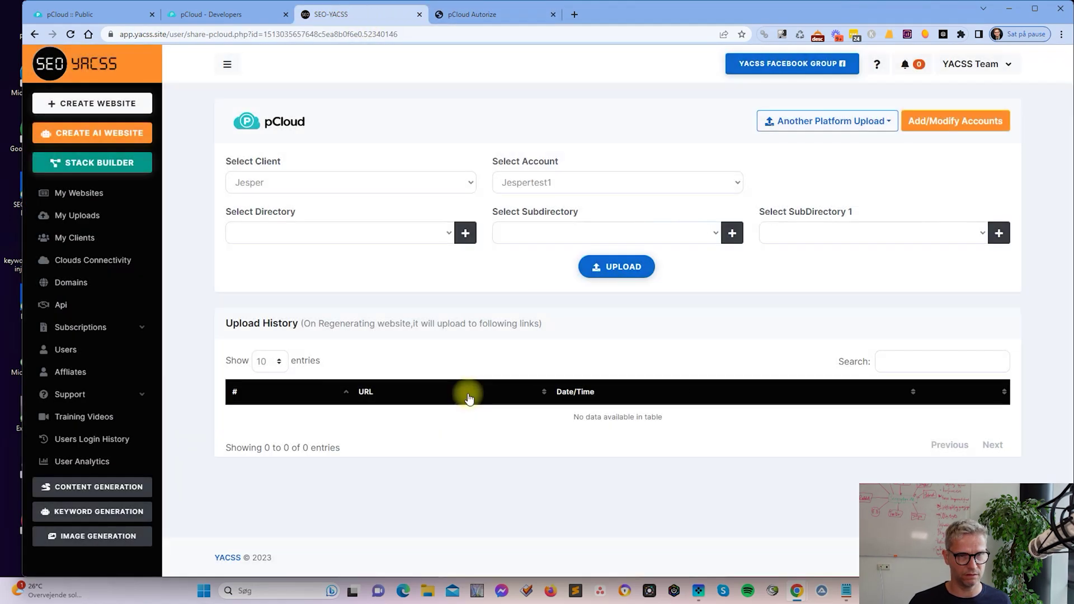
Add a new upload directory jespertesting123 as the destination
left_click(410, 228)
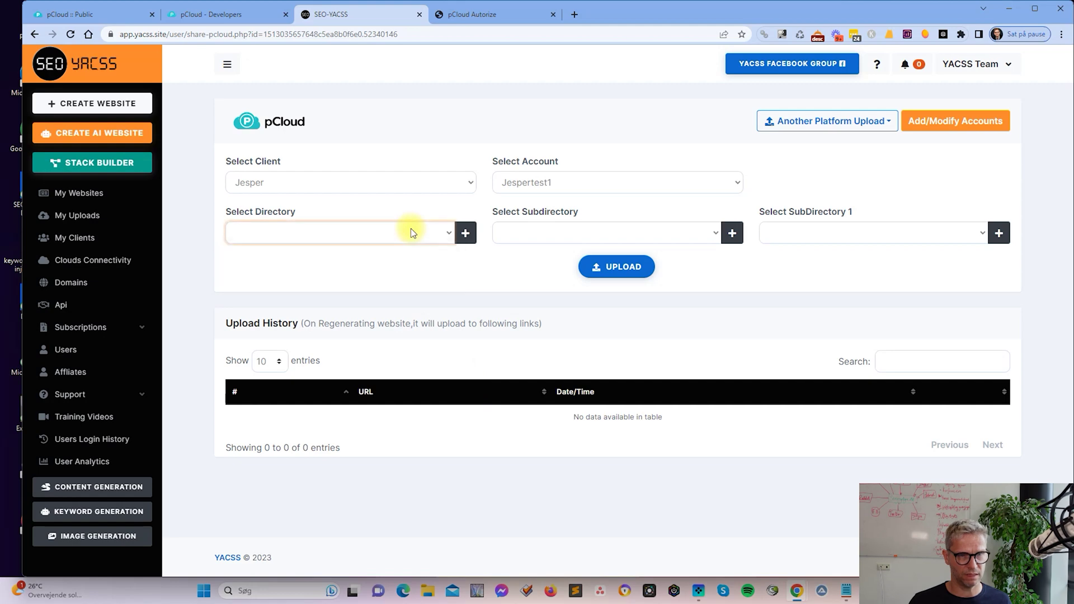
left_click(465, 232)
left_click(509, 315)
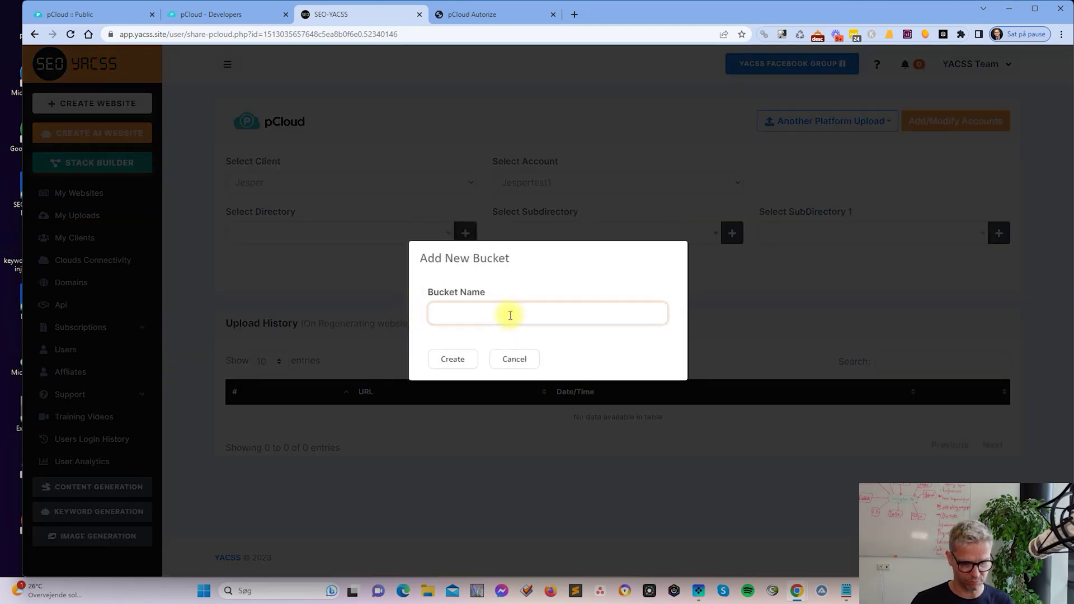
type("jespertest1")
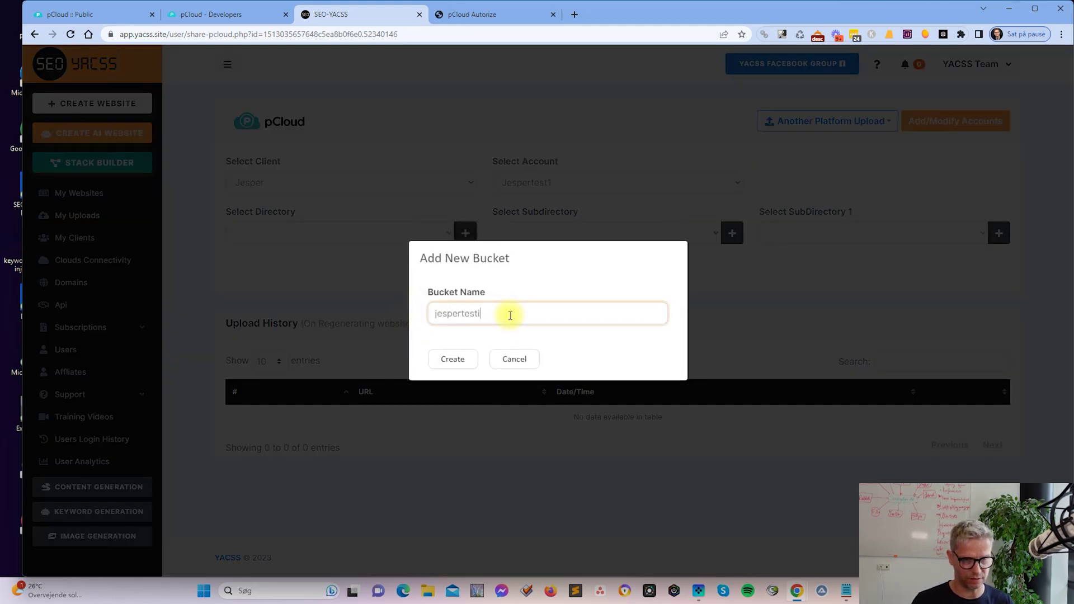
type("123")
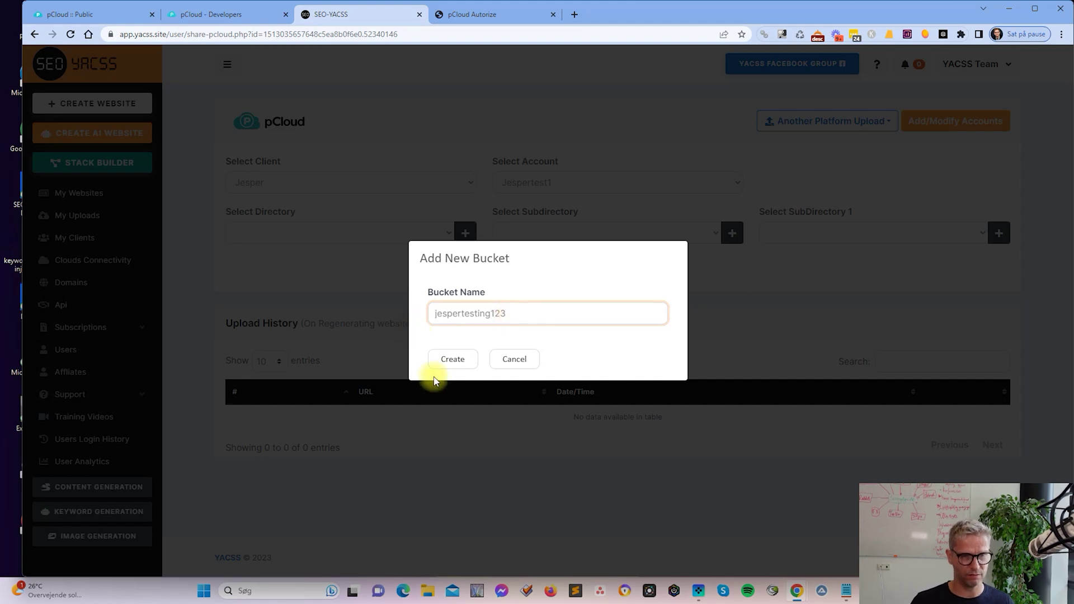
left_click(452, 359)
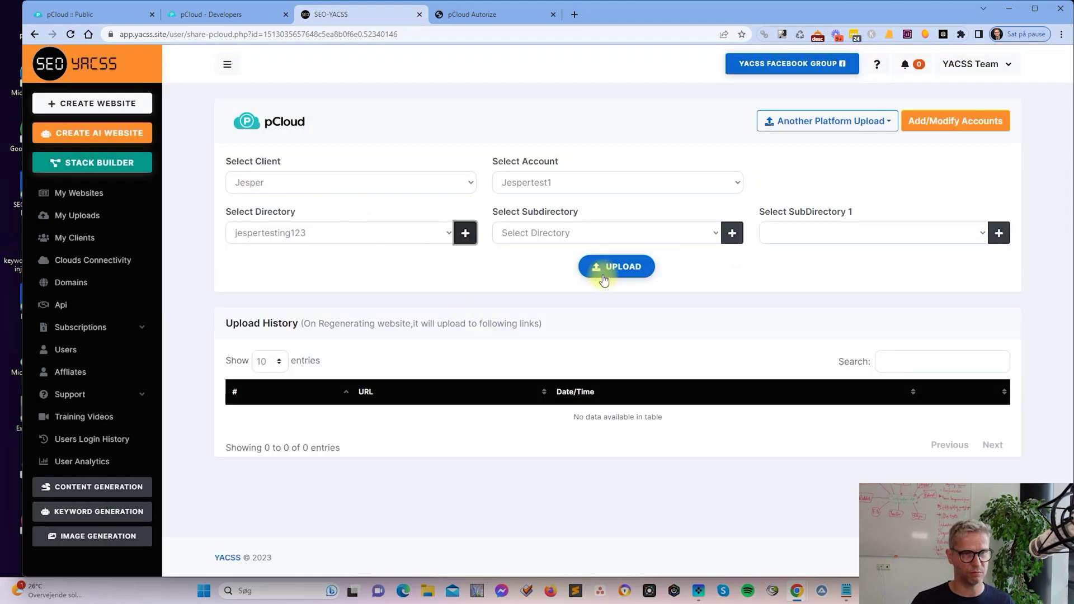
Upload the site to pCloud and open its filedn.eu URL from Upload History
left_click(617, 268)
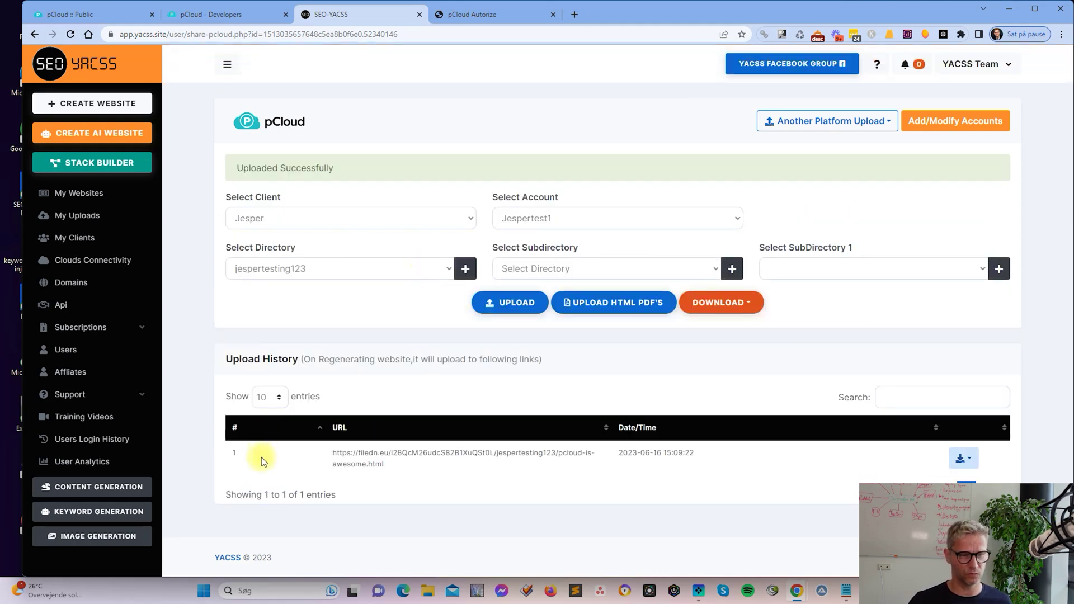
triple_click(327, 456)
right_click(370, 453)
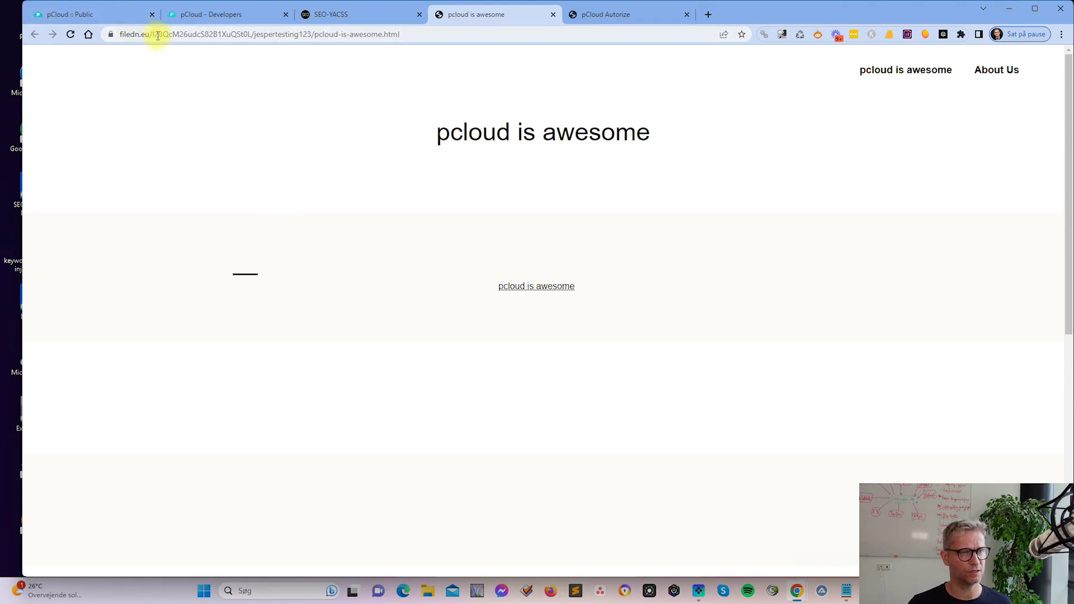
Inspect the live address, highlighting the folder/page part and the public folder ID
left_click_drag(284, 35, 394, 38)
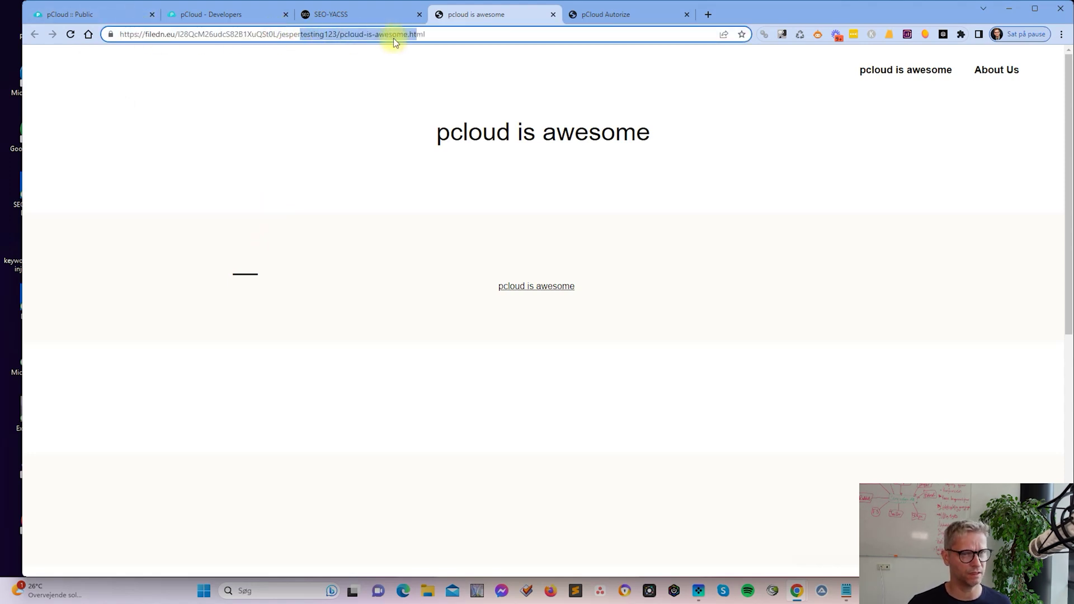
left_click(276, 35)
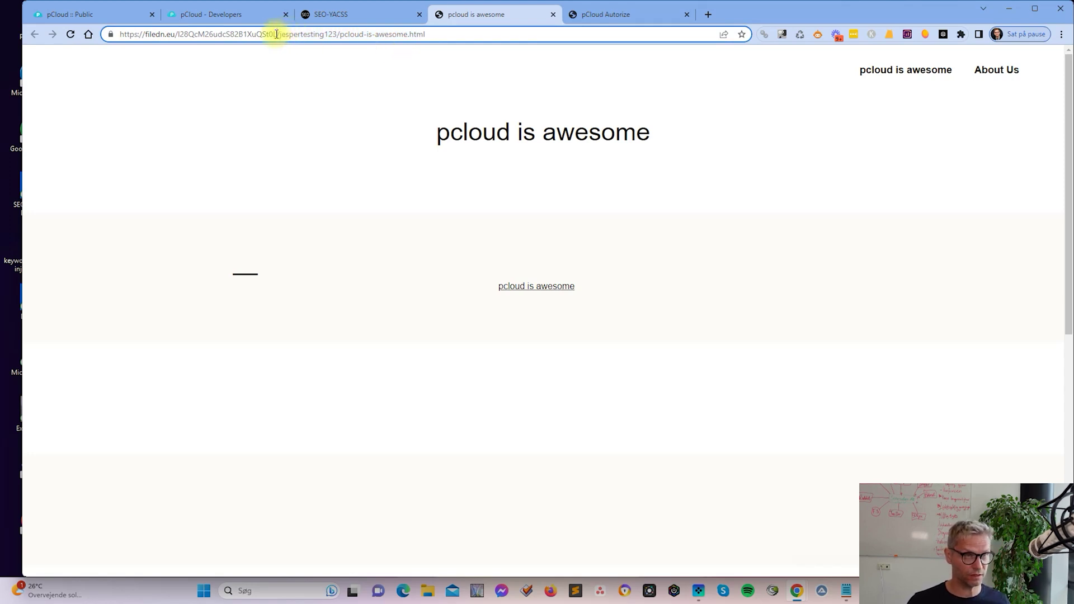
left_click_drag(277, 34, 178, 34)
left_click(369, 34)
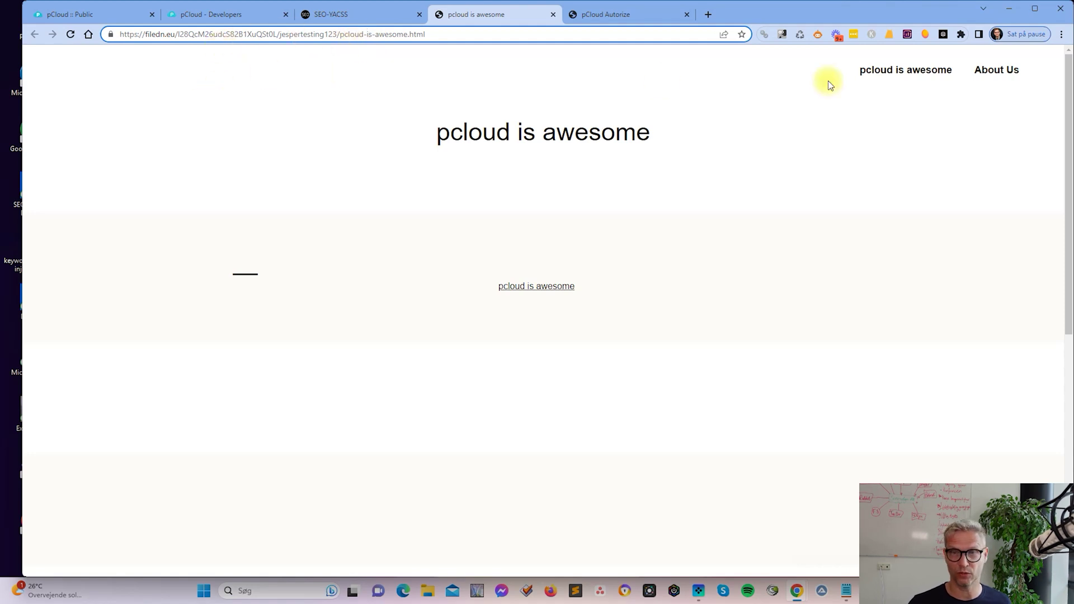
left_click(925, 34)
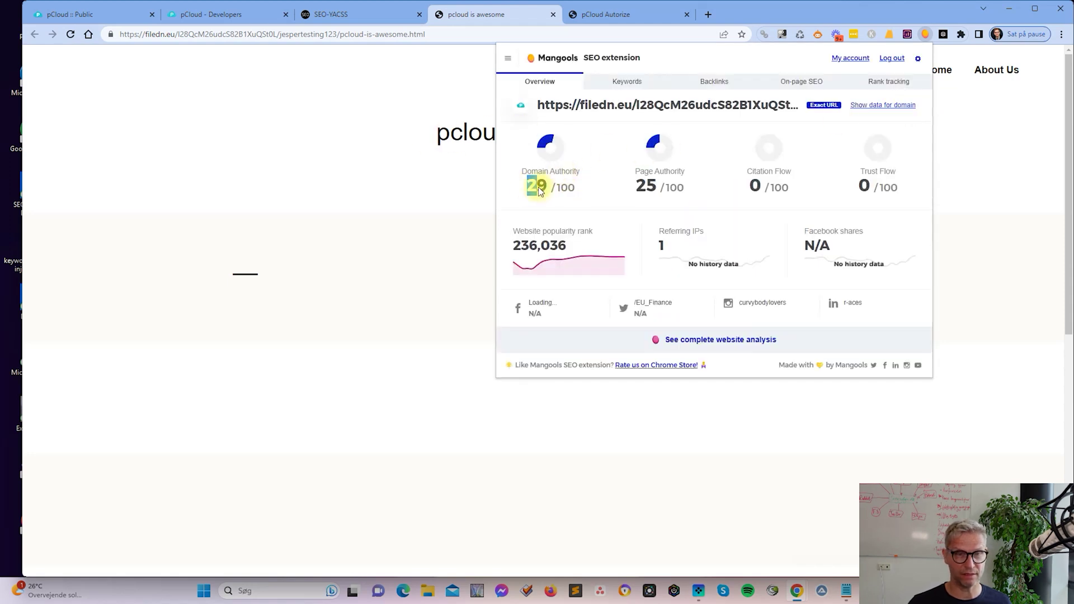
left_click_drag(527, 185, 550, 194)
left_click_drag(635, 185, 659, 188)
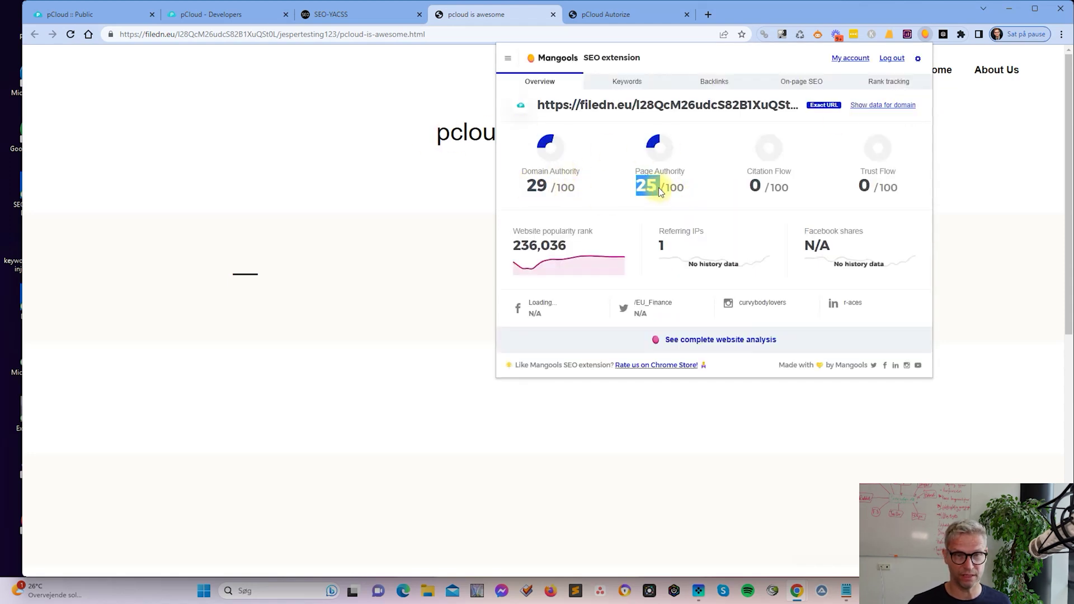